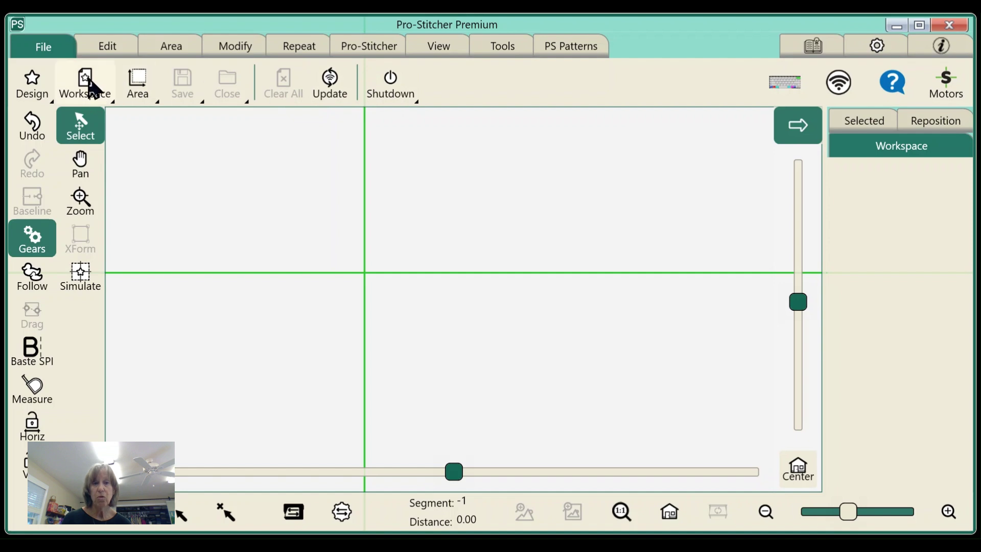
left_click(108, 50)
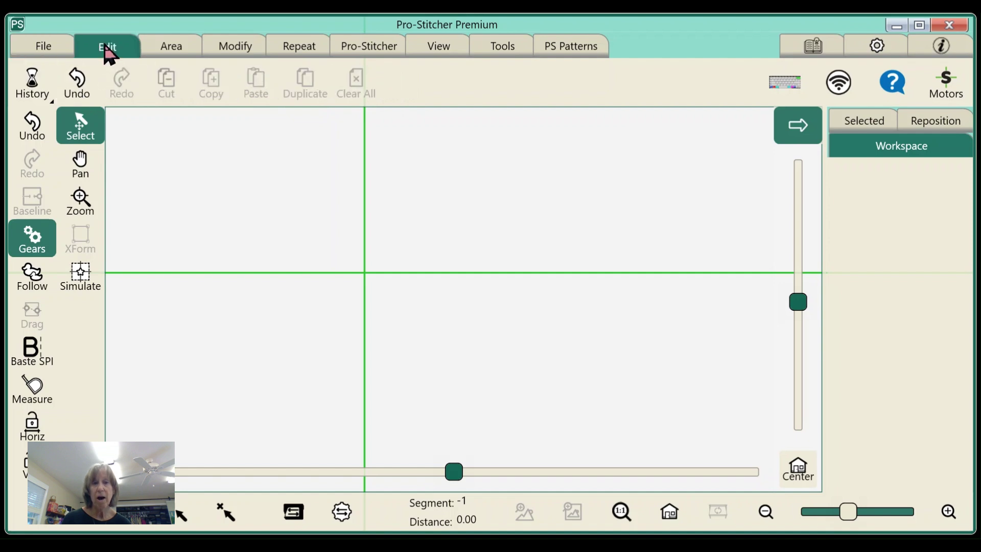
left_click(171, 51)
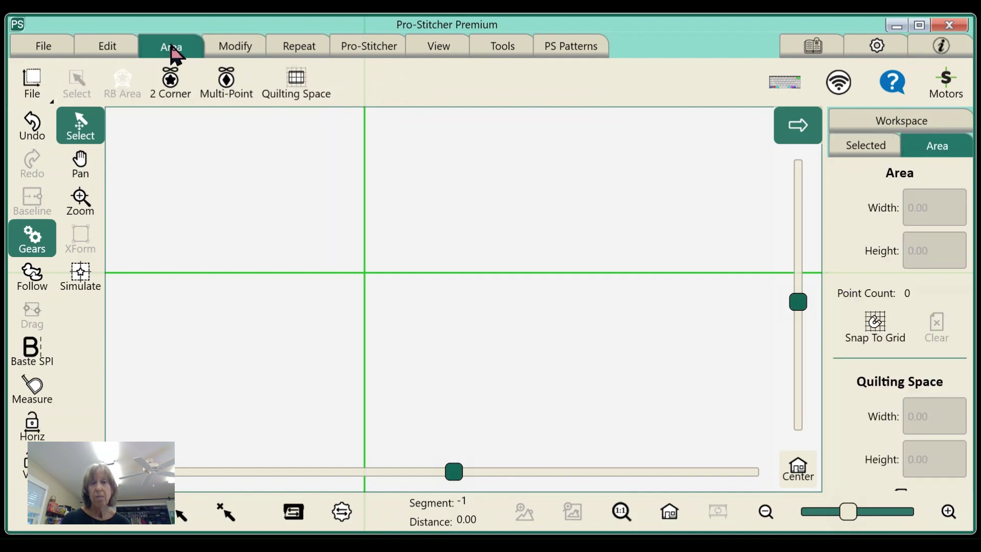
left_click(236, 54)
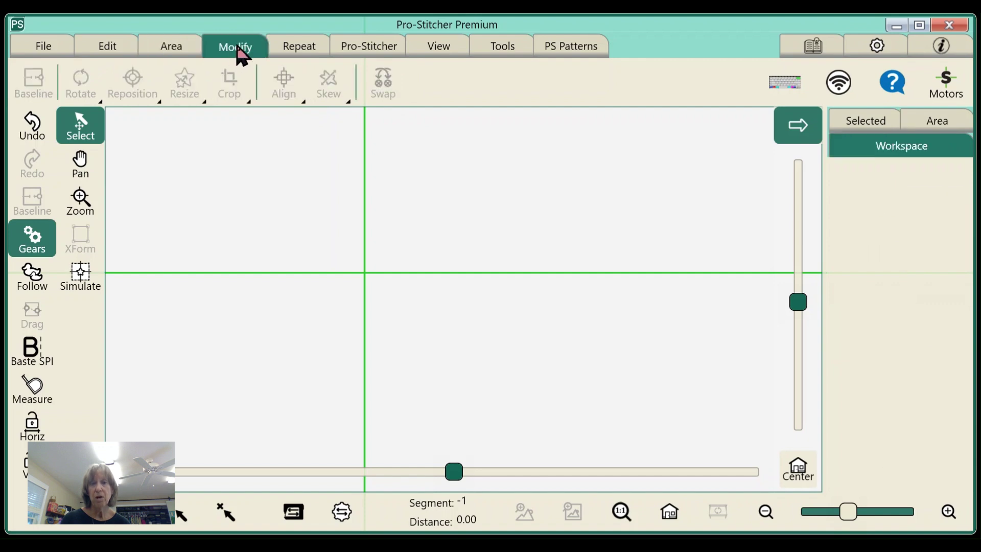
left_click(303, 58)
left_click(369, 51)
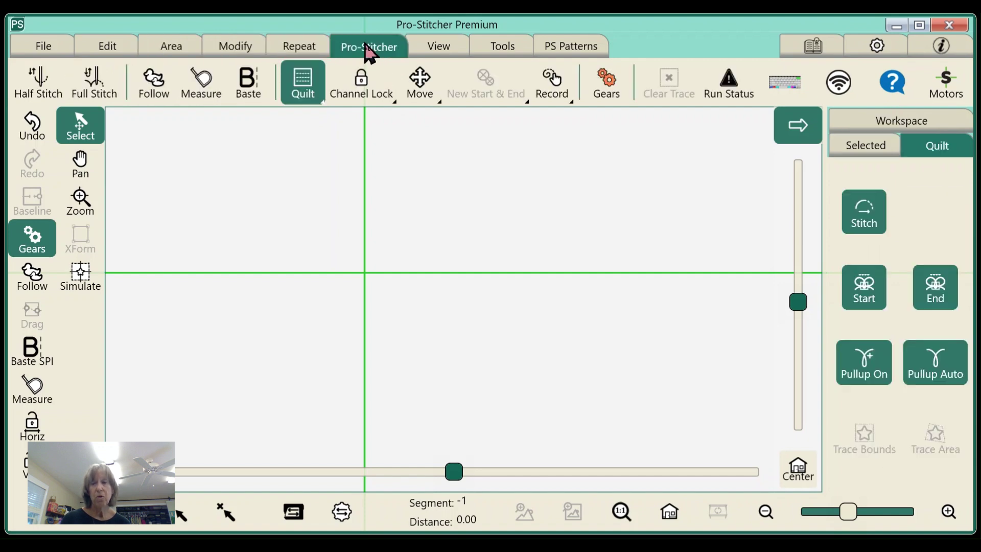
left_click(235, 51)
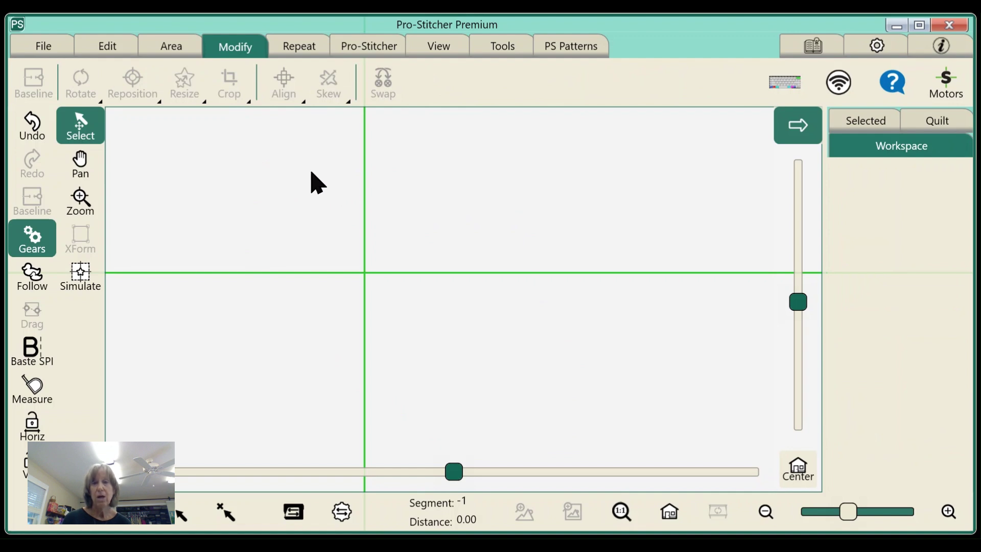
Step: Open the design "A Square 4 x 4" in the empty workspace
left_click(44, 46)
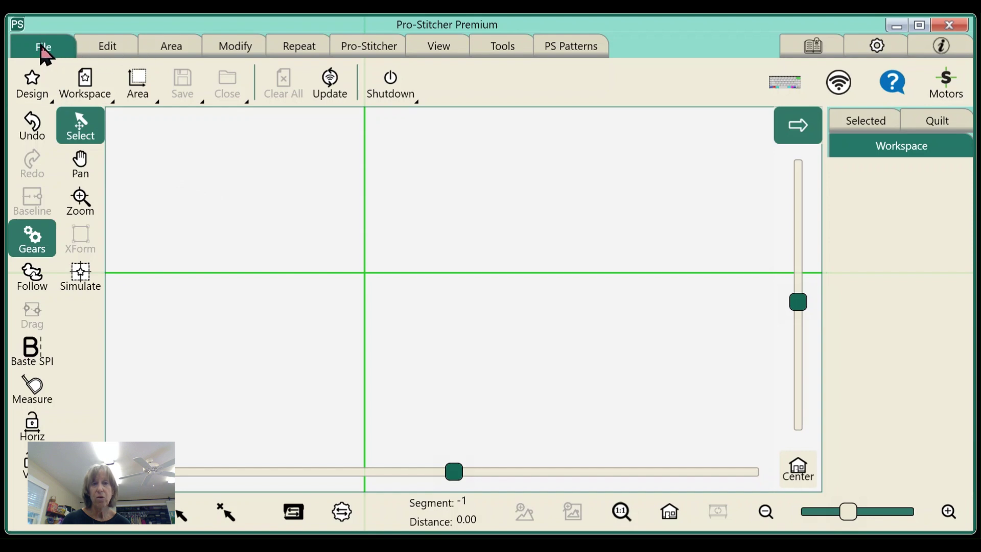
left_click(31, 90)
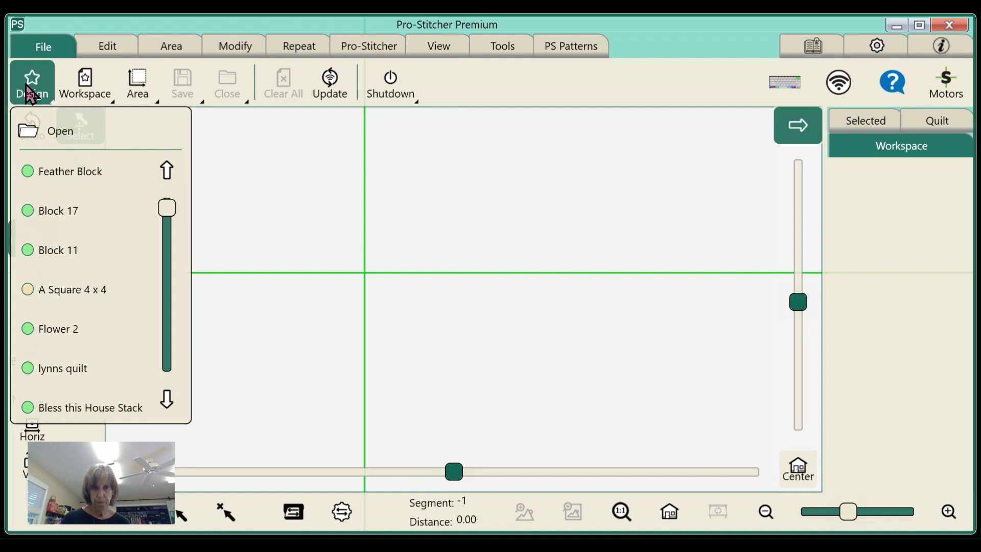
left_click(51, 134)
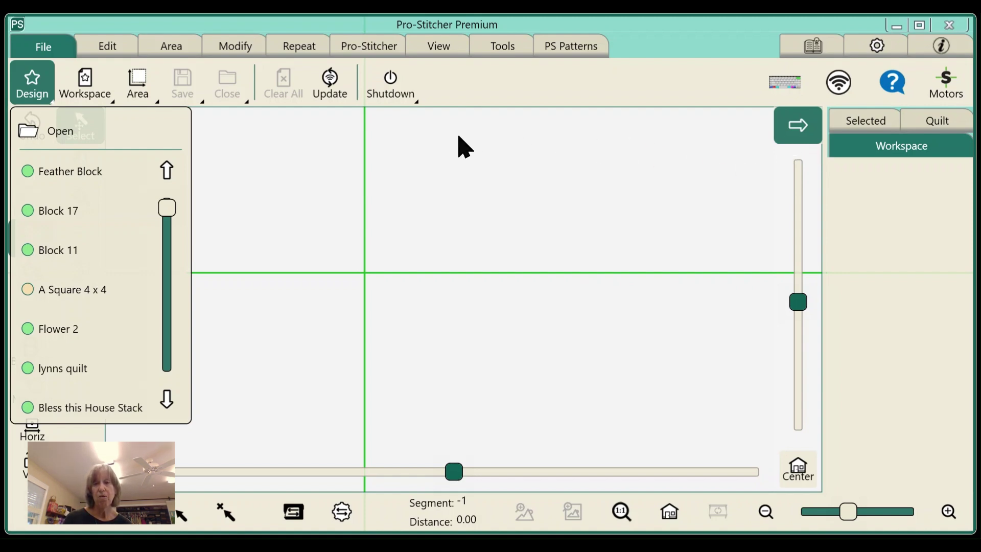
left_click(796, 133)
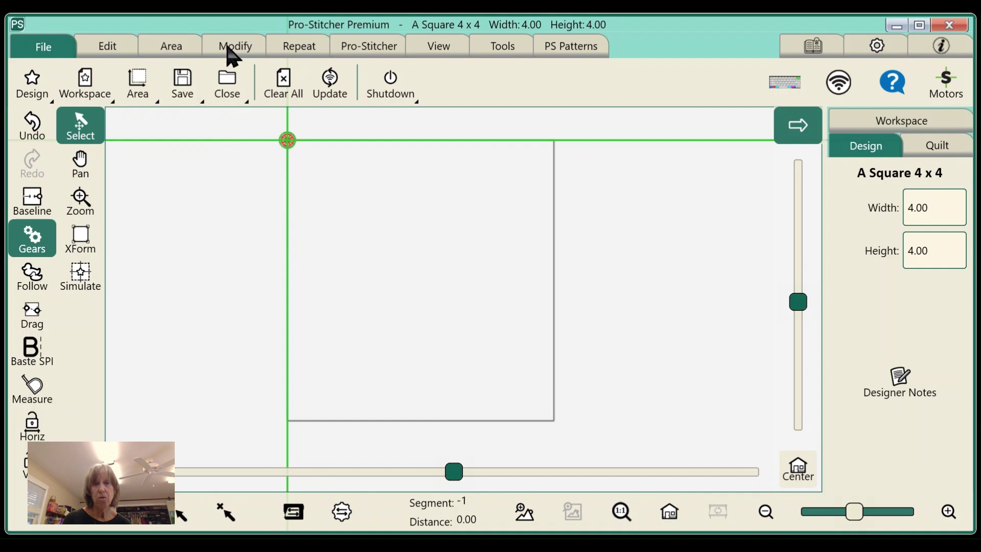
Step: Using Simulate, mark a 2 Corner area about 3.99 wide and 4.00 high from the square's upper-left to lower-right corner
left_click(173, 47)
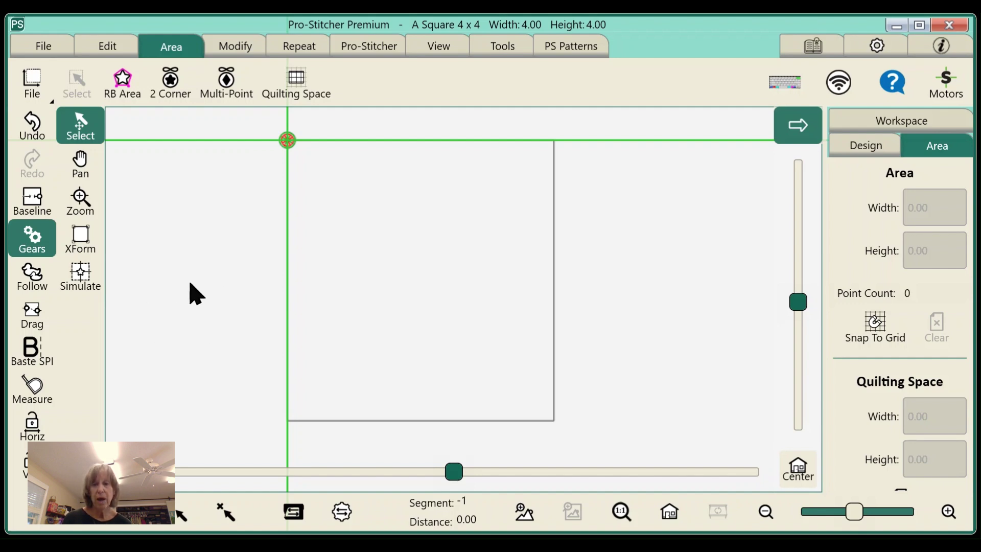
left_click(81, 285)
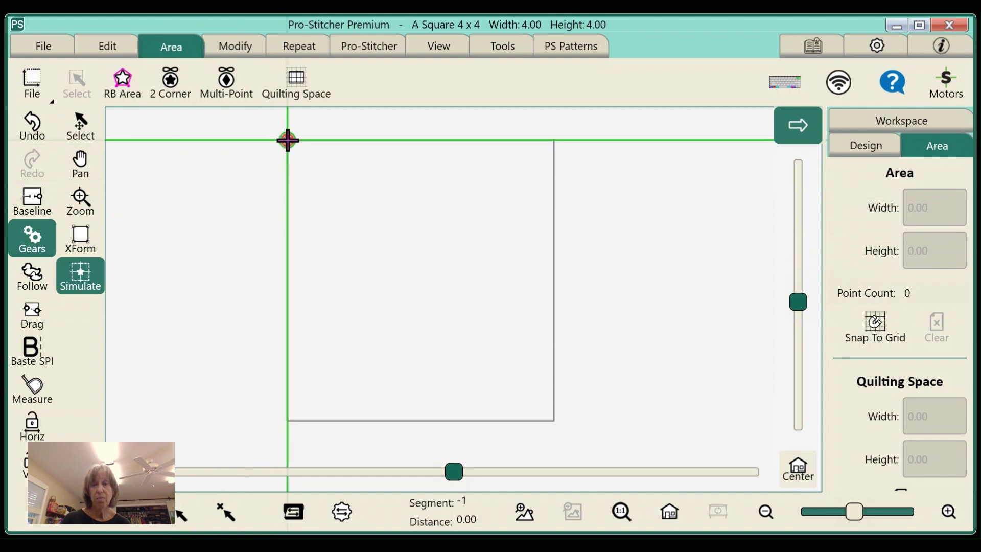
left_click(184, 95)
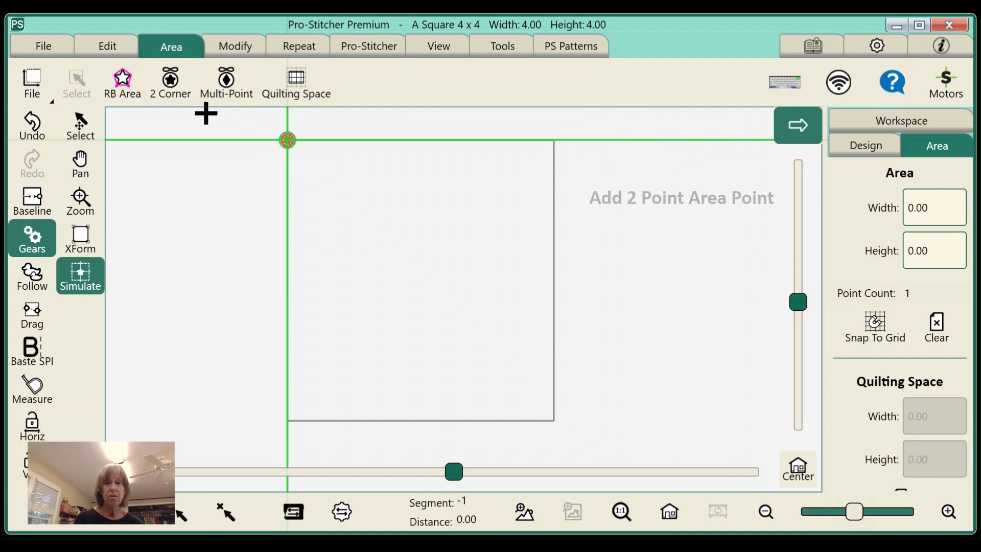
left_click_drag(286, 142, 550, 414)
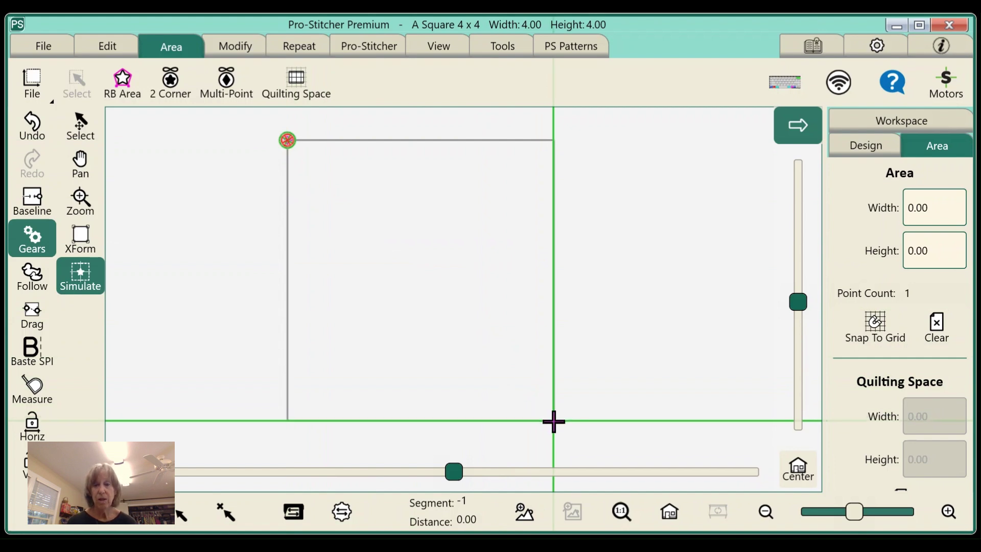
left_click(172, 82)
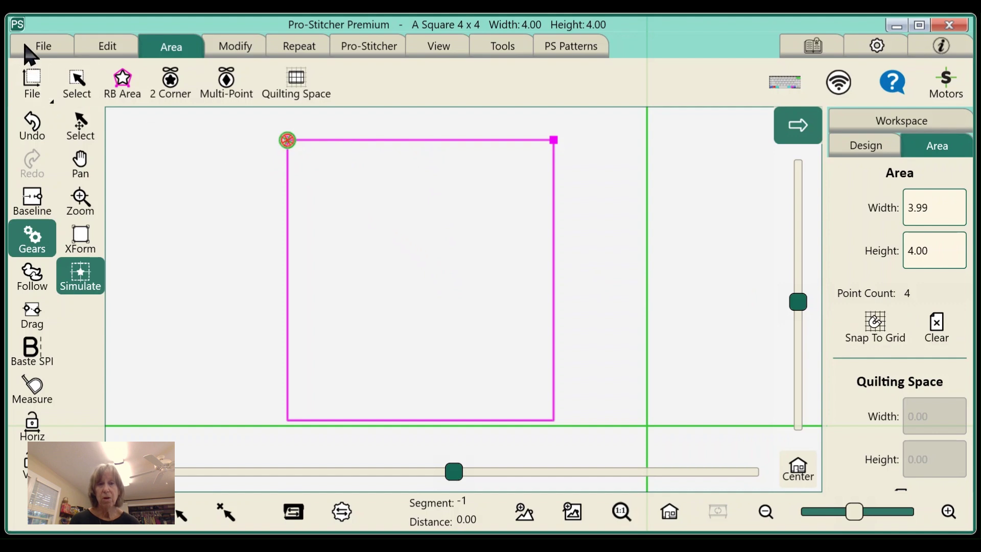
Step: Open the Block 15 design and review the area's dimensions and the list of workspace objects
left_click(29, 44)
left_click(34, 89)
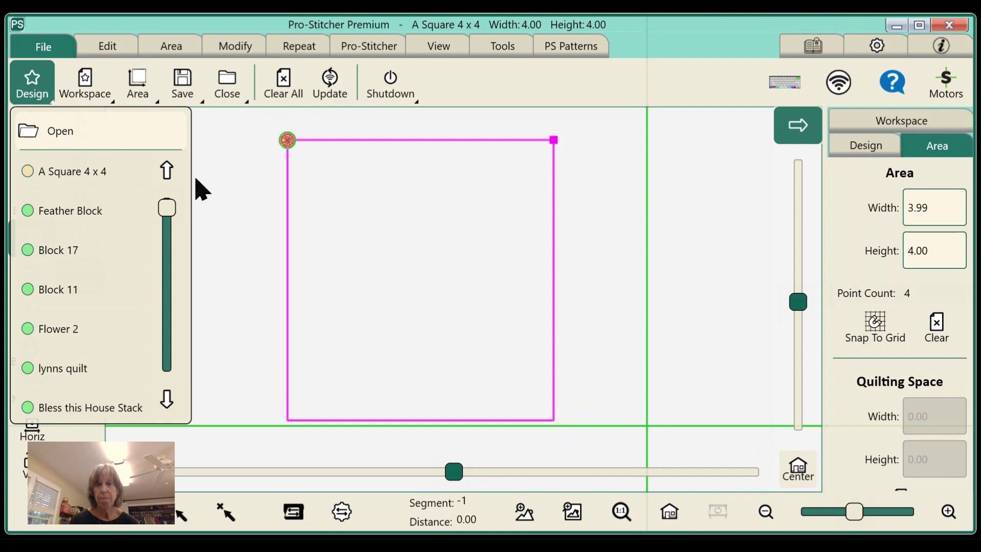
left_click(494, 330)
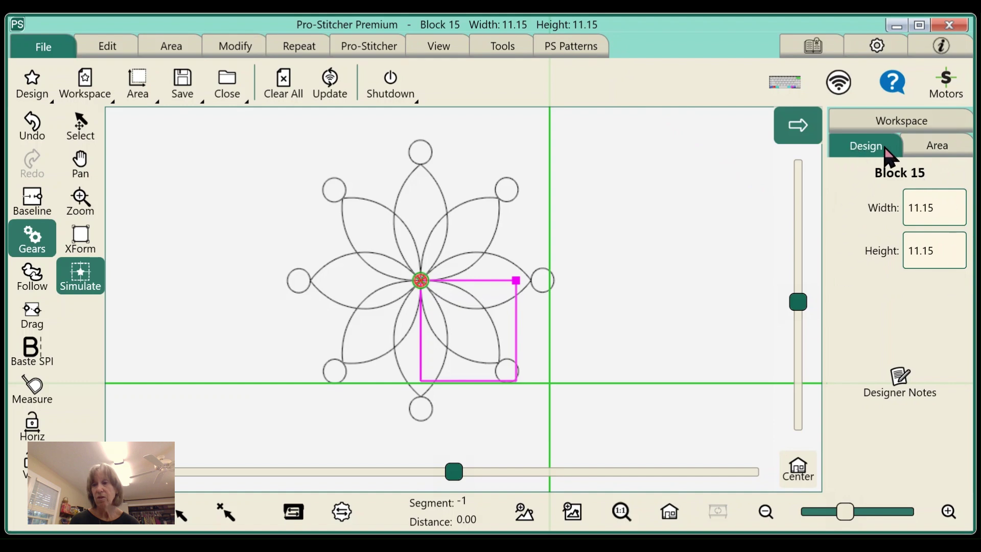
left_click(951, 155)
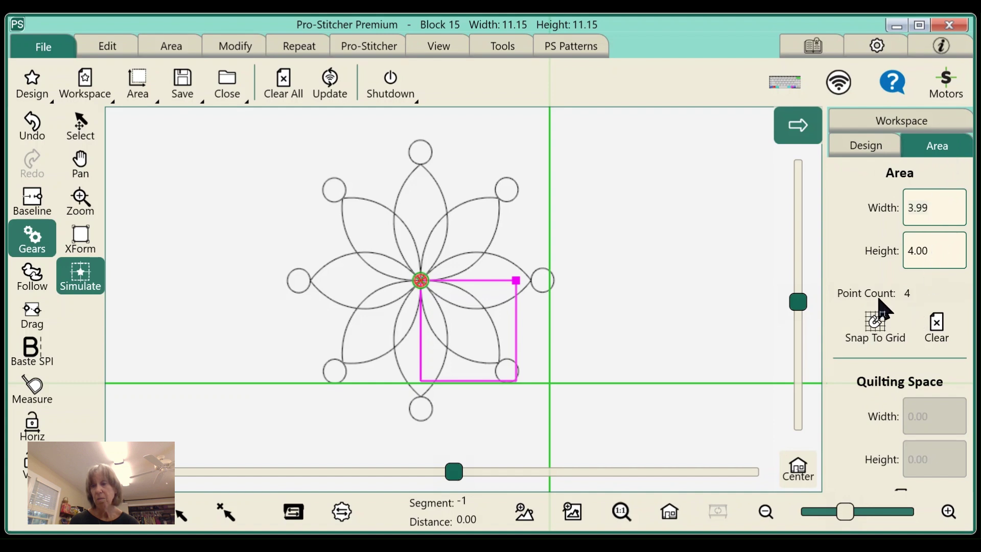
left_click(897, 127)
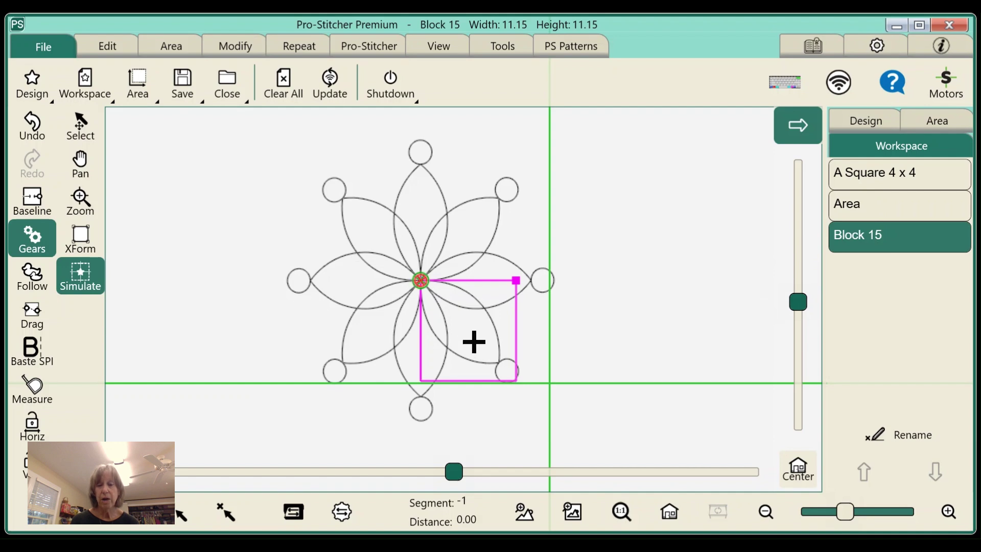
Step: Skew the Block 15 design to fit inside the marked area
left_click(235, 47)
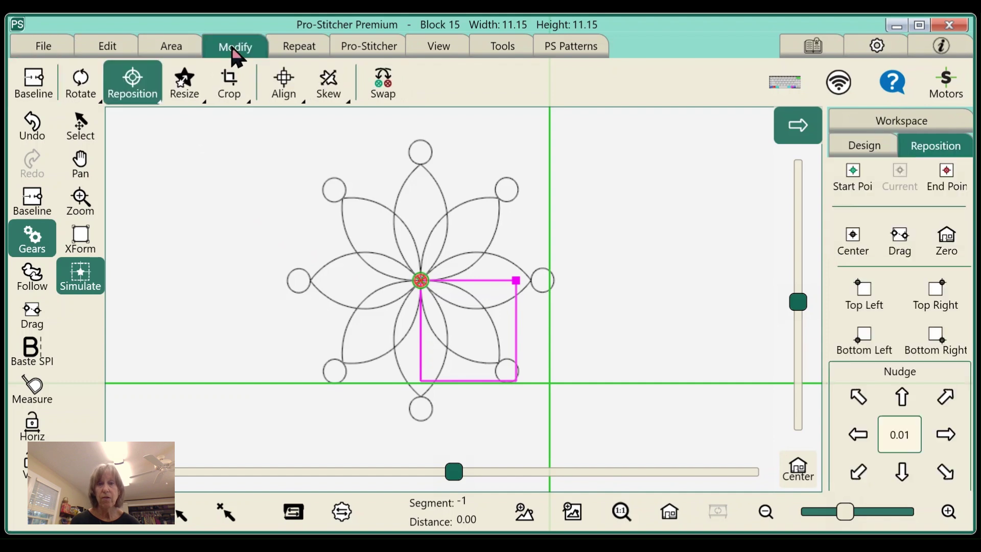
left_click(330, 96)
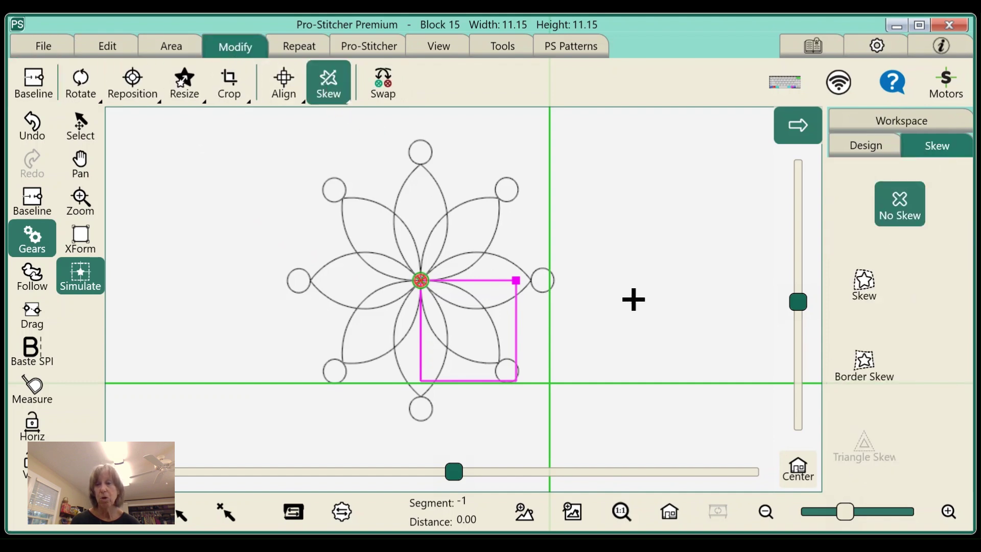
left_click(871, 288)
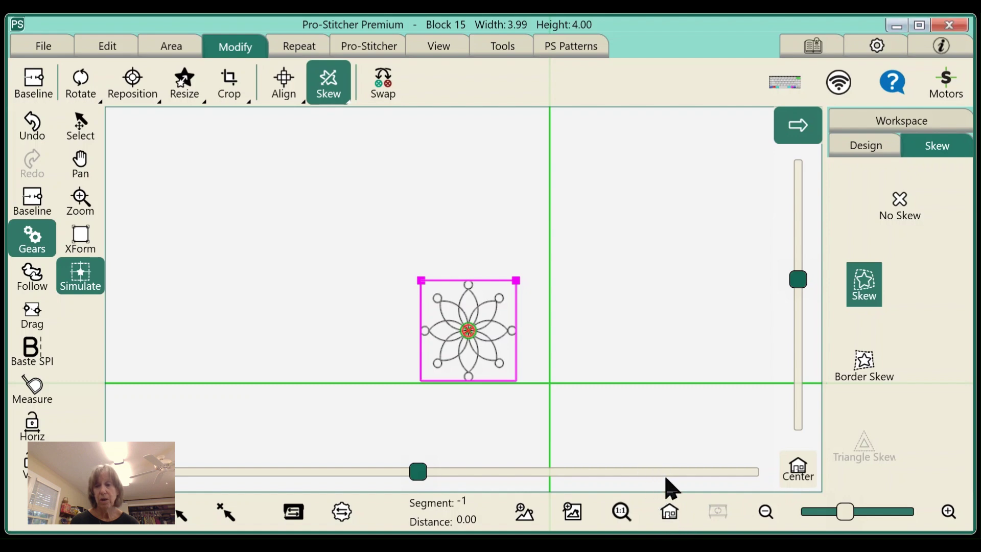
left_click(669, 511)
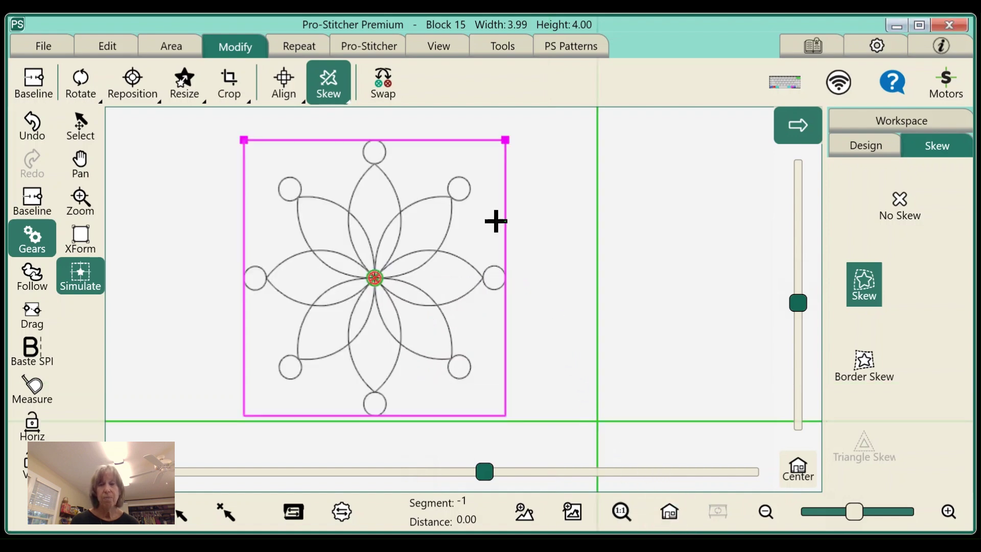
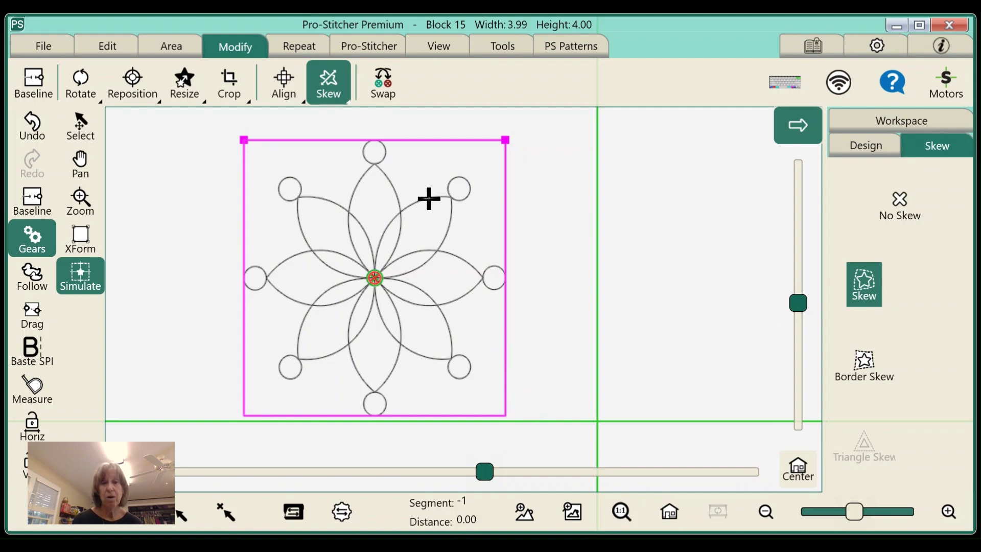
Step: Try clearing the area around the skewed Block 15 without baselining it, and undo the clearing
left_click(171, 51)
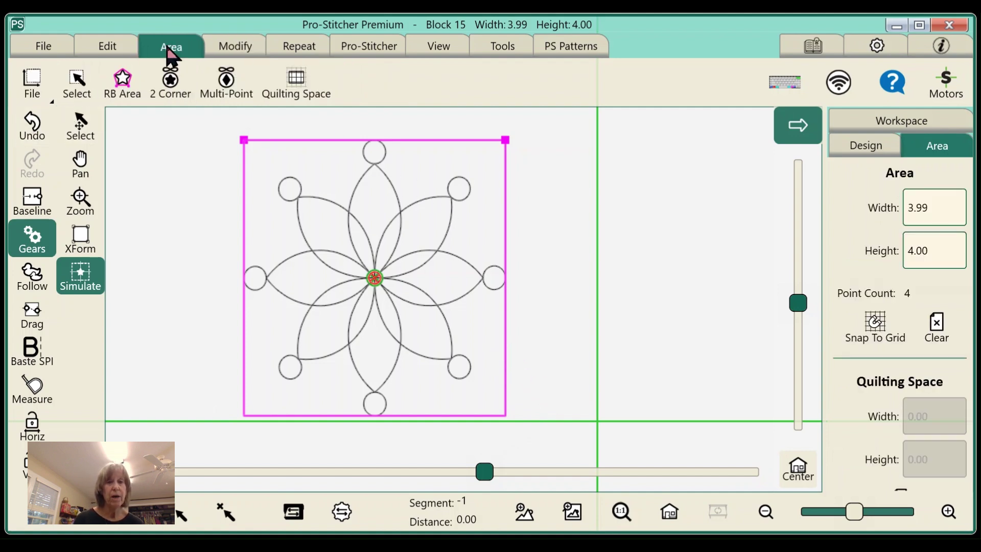
left_click(936, 328)
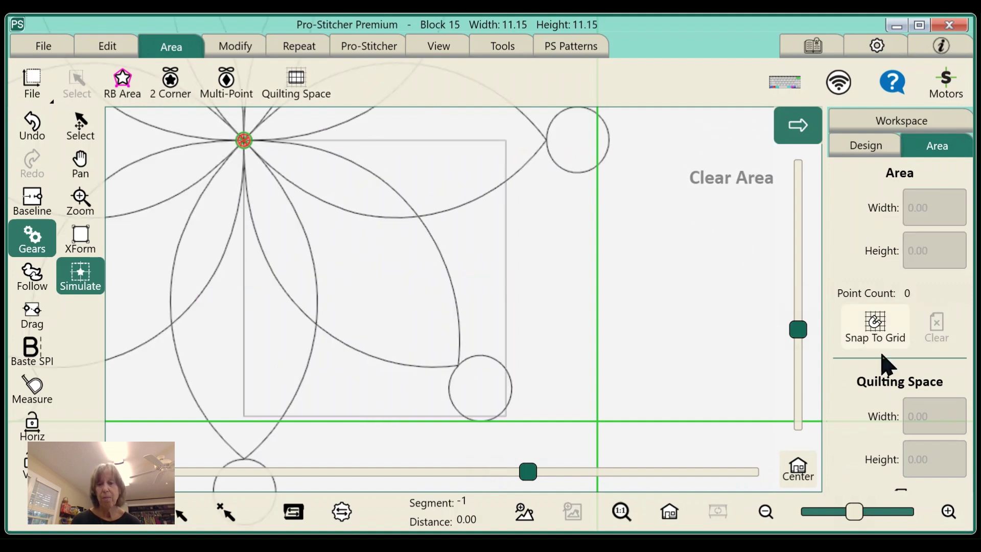
left_click(674, 514)
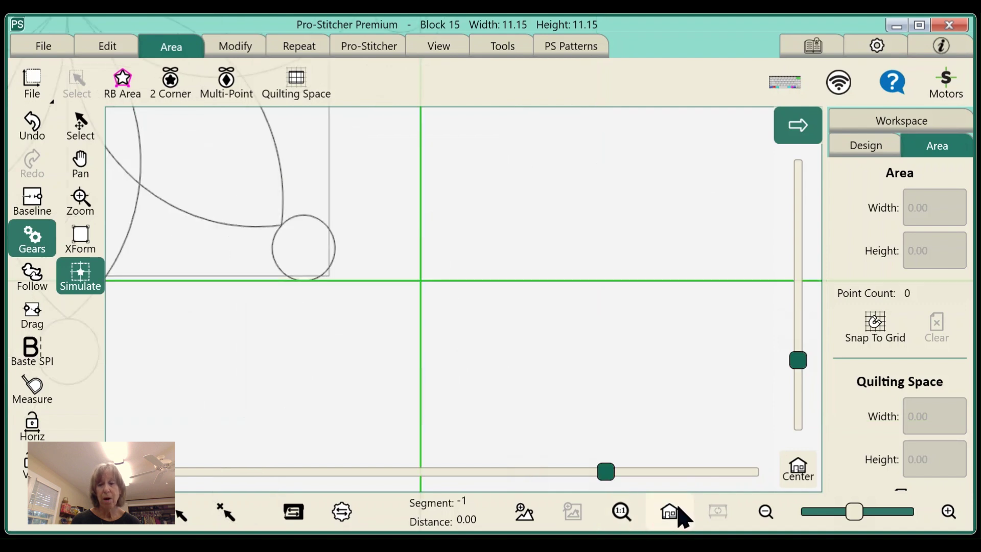
left_click(765, 513)
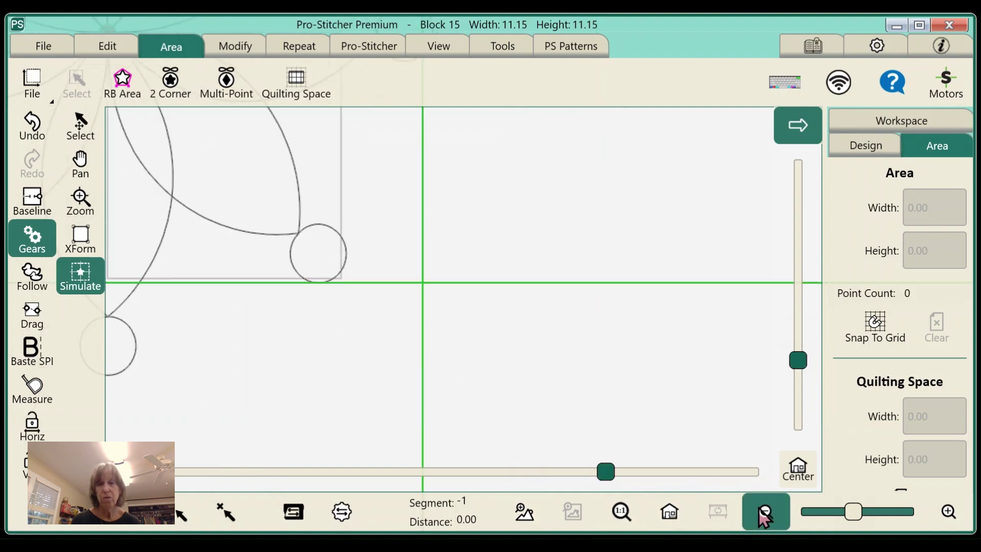
left_click(765, 515)
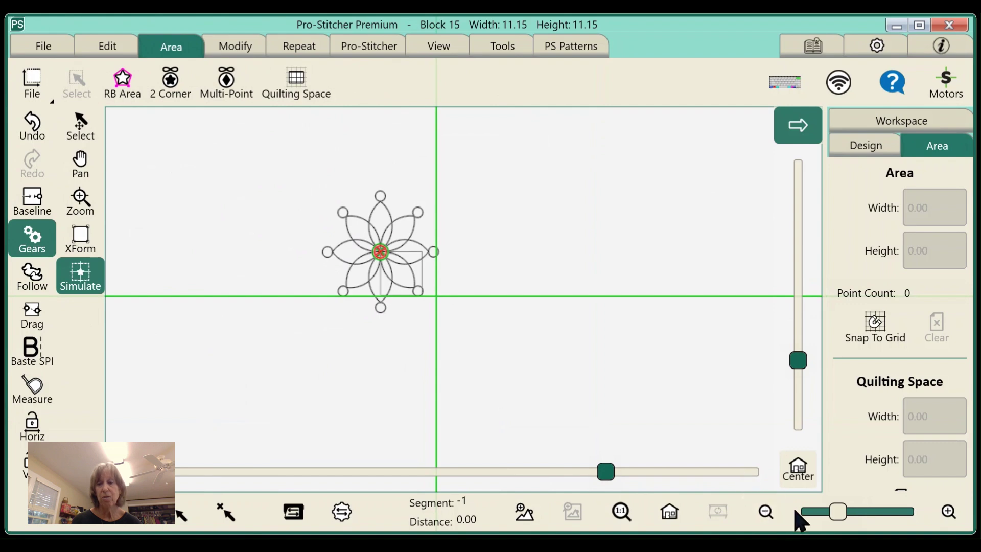
left_click(948, 511)
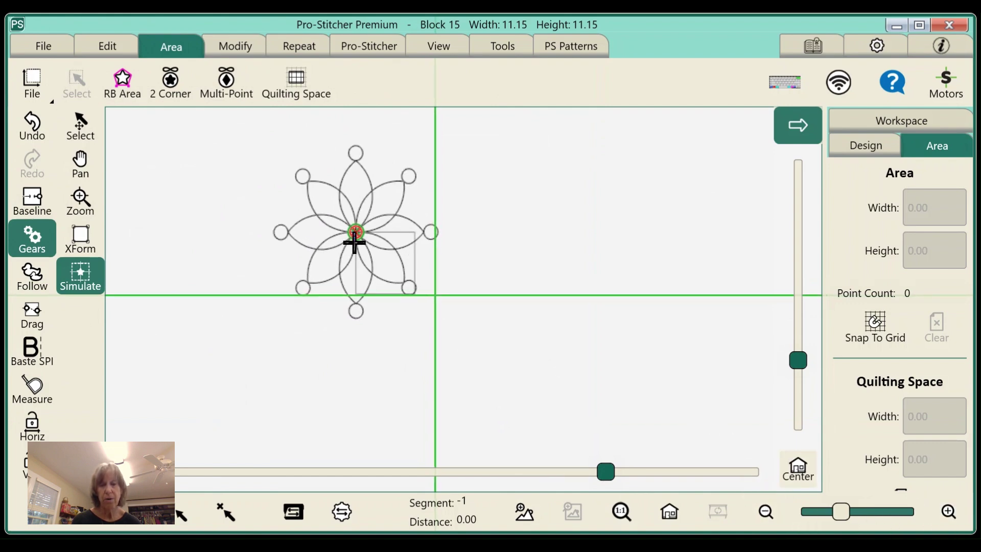
left_click(33, 126)
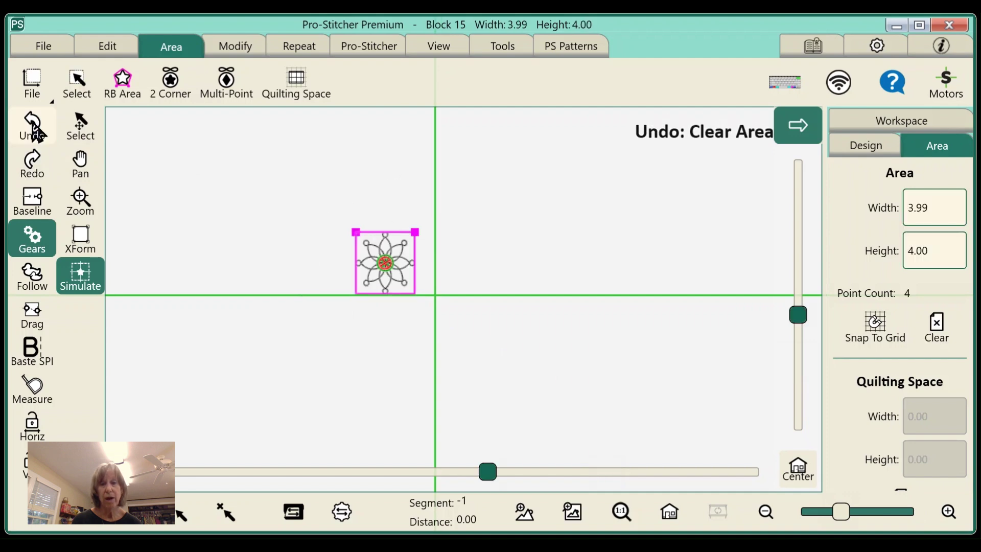
left_click(670, 512)
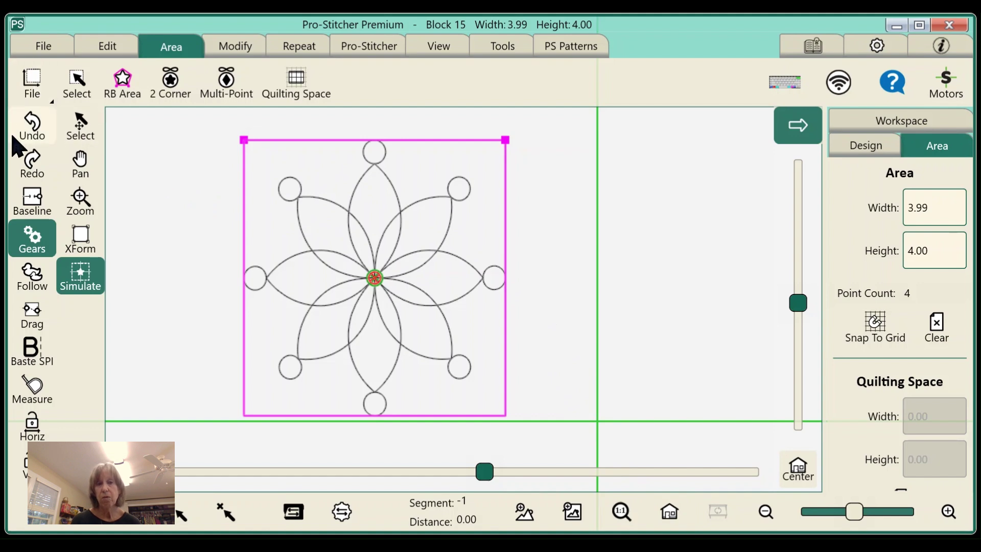
Step: Baseline the skewed Block 15 design and clear the area around it
left_click(35, 206)
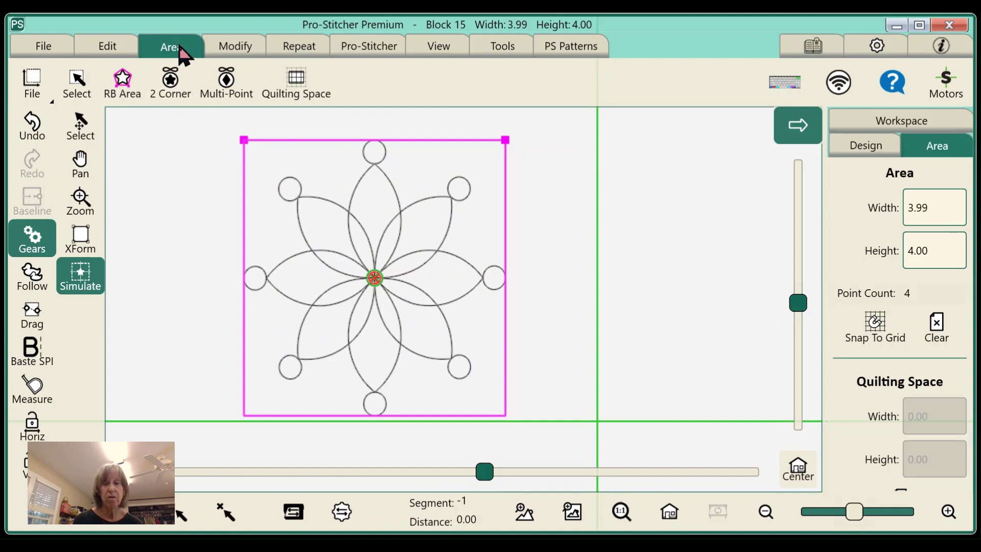
left_click(938, 327)
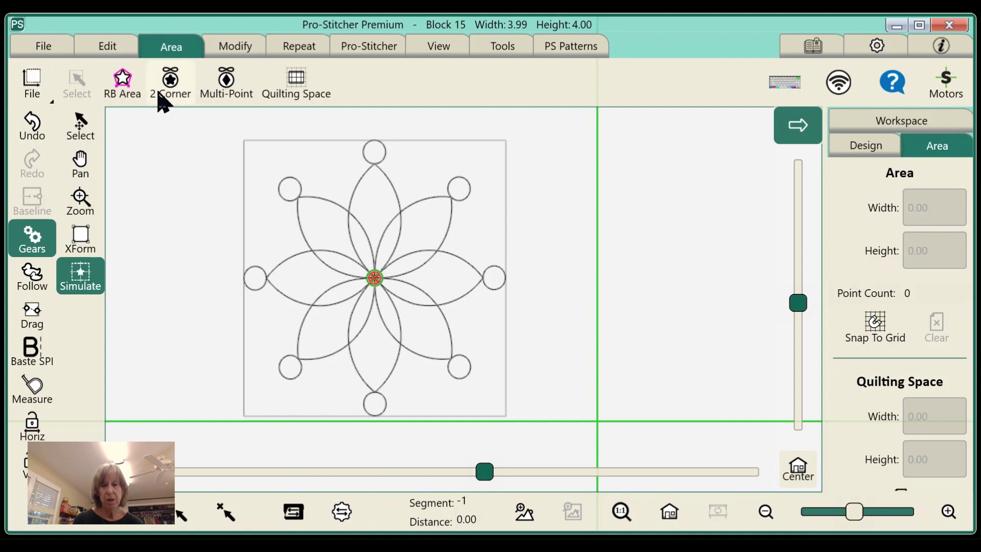
Step: Close the selected Block 15 design while keeping A Square 4 x 4 in the workspace
left_click(41, 47)
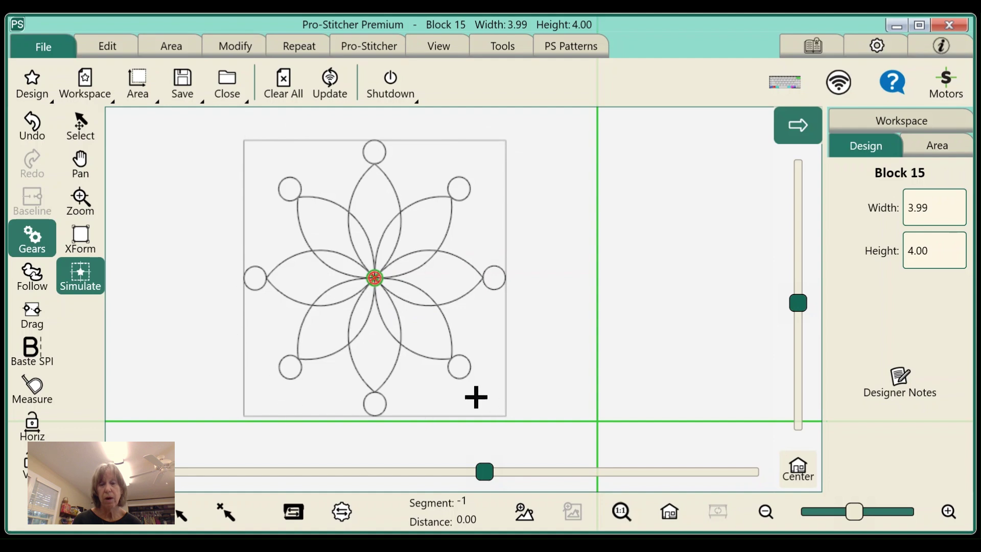
left_click(228, 95)
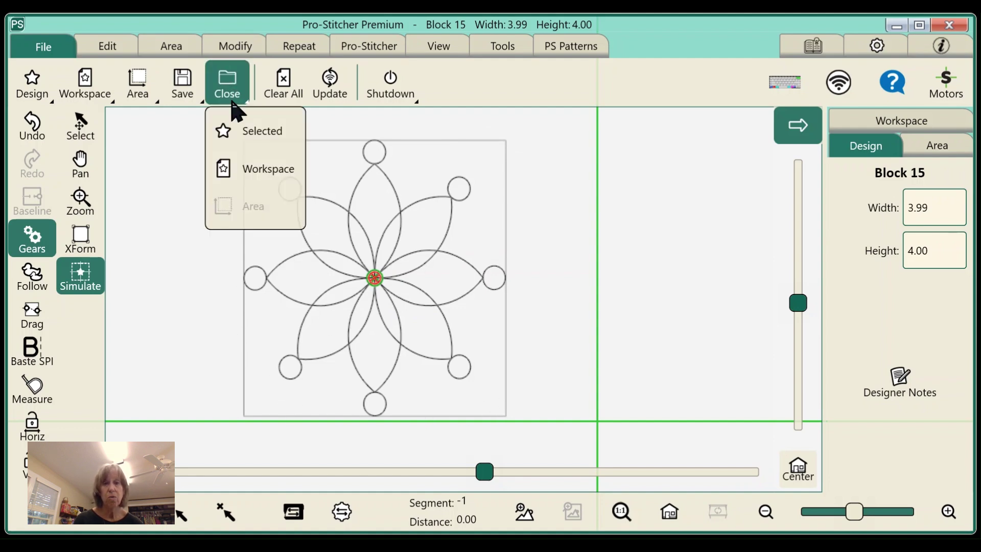
left_click(269, 134)
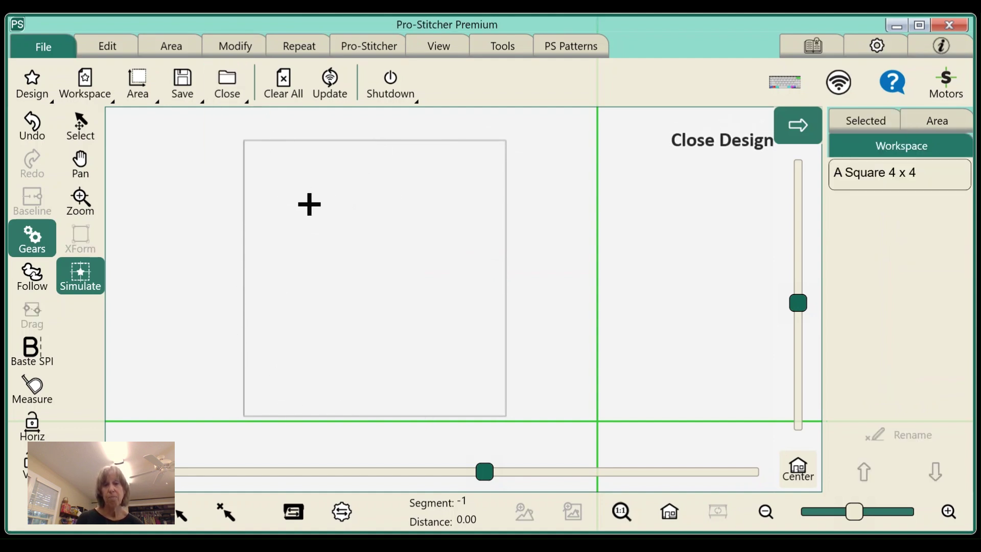
left_click(236, 95)
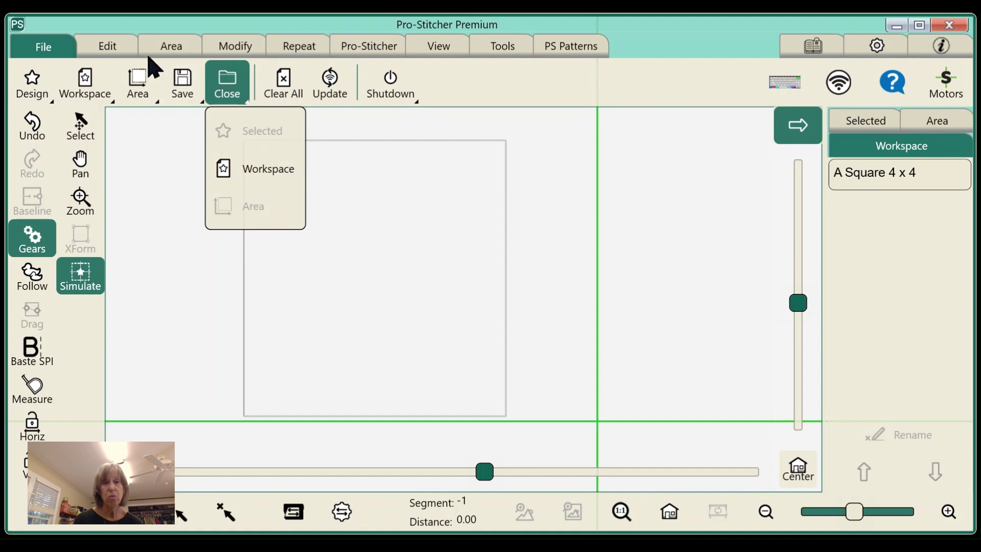
left_click(37, 47)
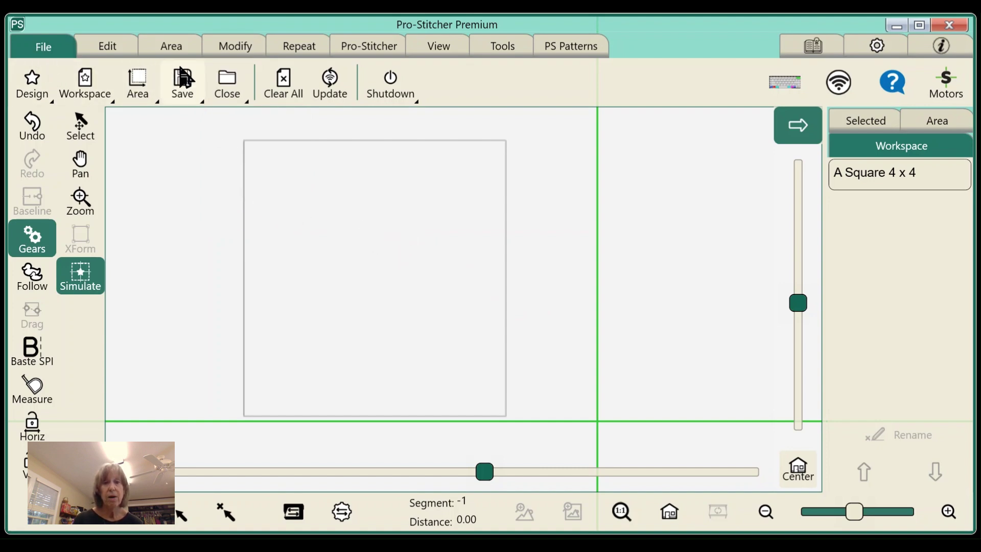
Step: Mark a four-point area at the corners of the 4 x 4 square with Multi-Point, about 3.98 wide and 4.03 high
left_click(172, 46)
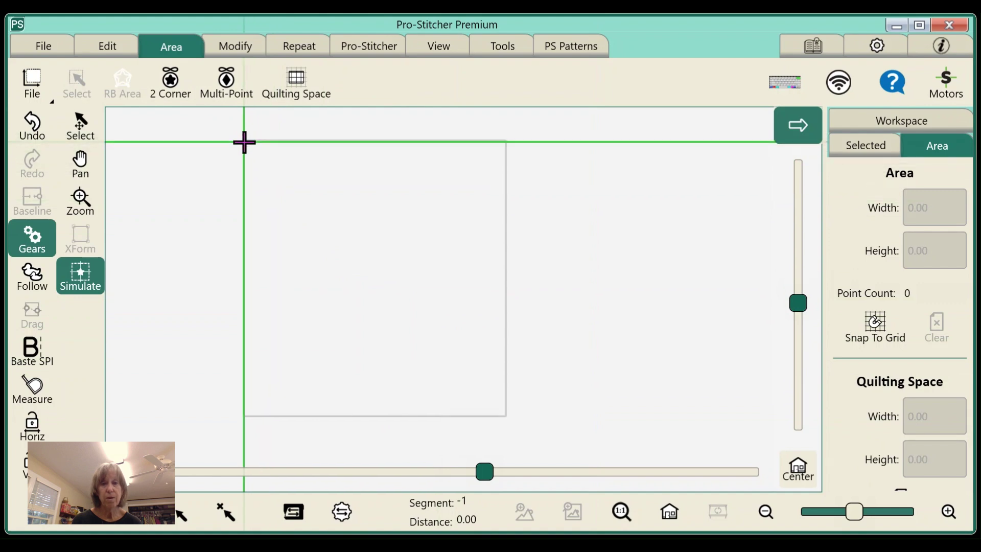
left_click(226, 85)
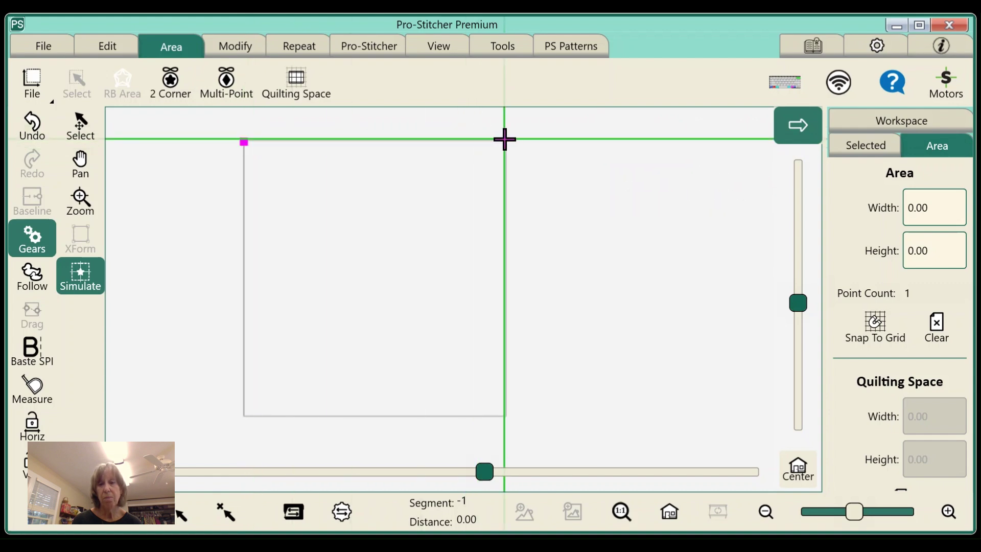
left_click(238, 94)
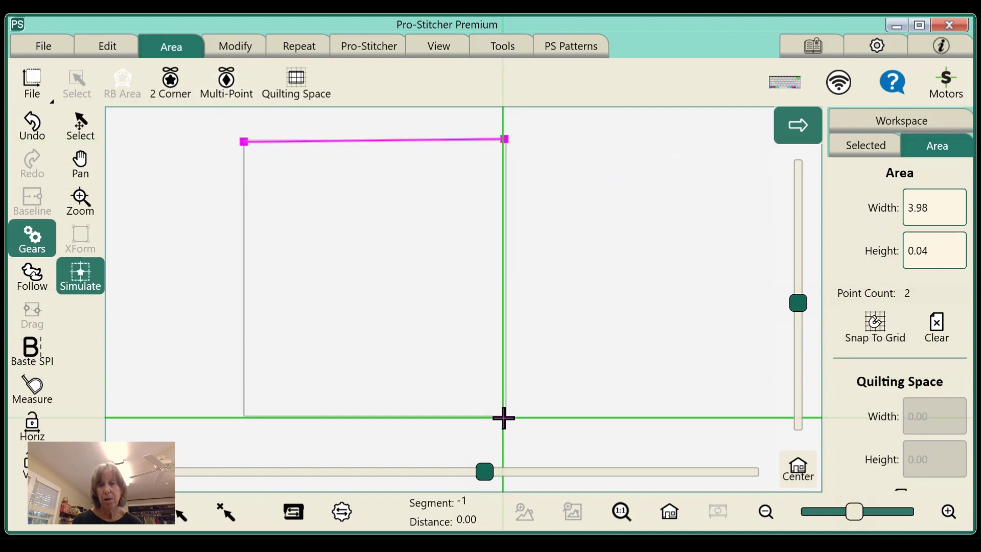
left_click(229, 91)
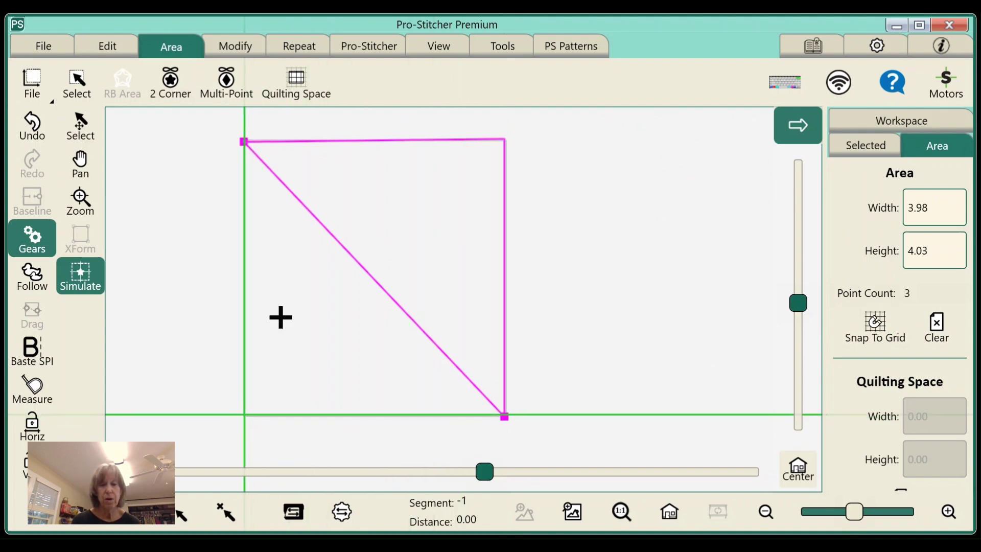
left_click(228, 85)
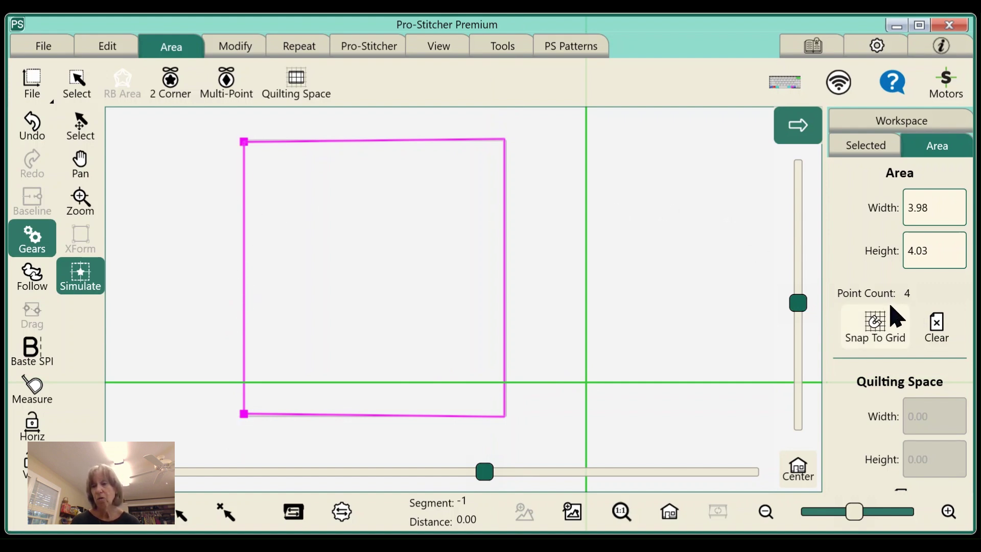
Step: Open the Block 15 design, skew it into the four-point area and fit the view to it
left_click(43, 47)
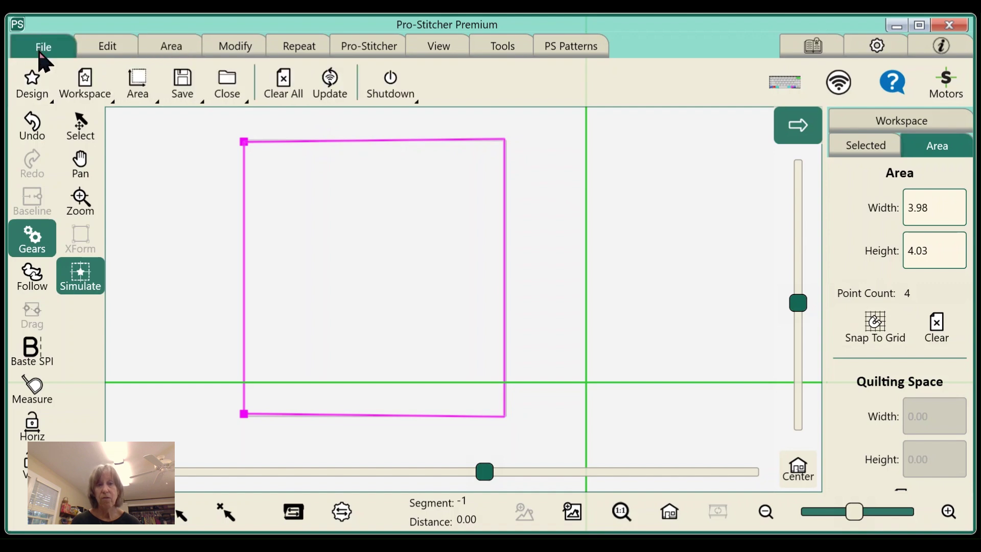
left_click(33, 80)
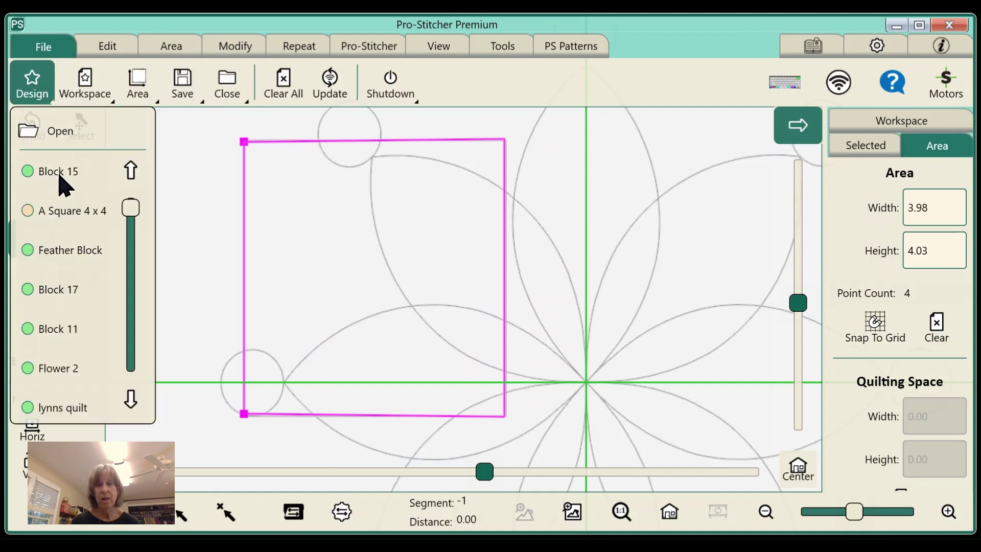
left_click(61, 174)
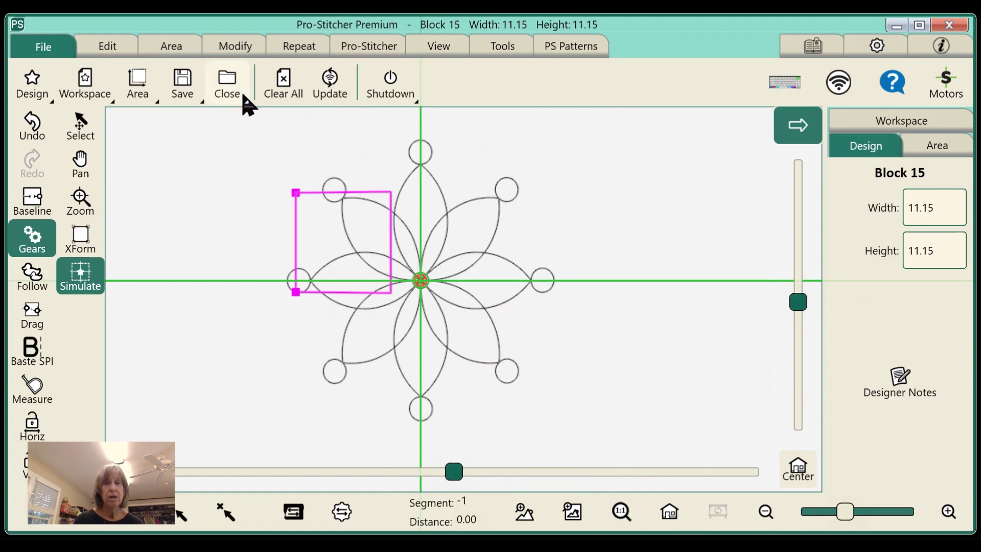
left_click(237, 47)
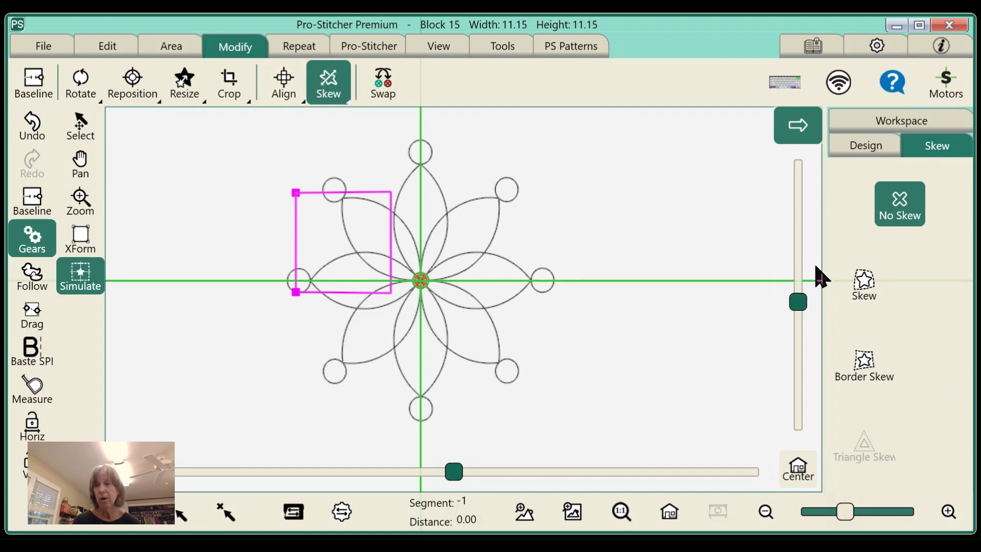
left_click(870, 299)
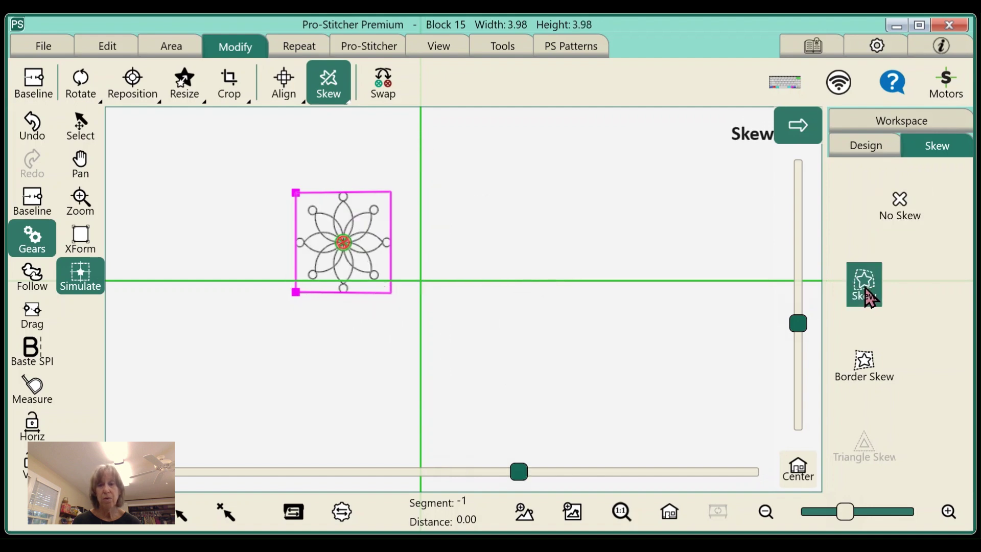
left_click(670, 511)
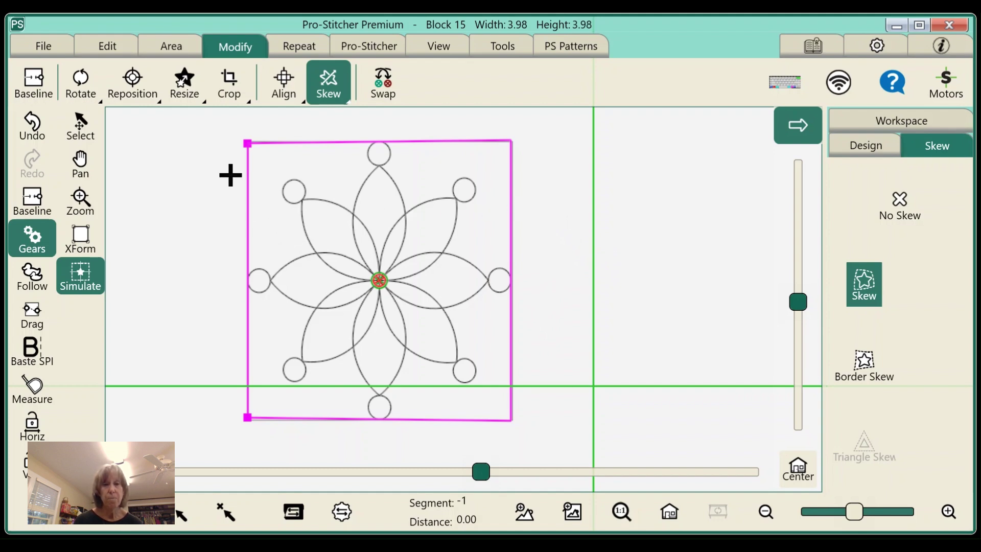
Step: Close the skewed Block 15 design and clear the four-point area
left_click(40, 47)
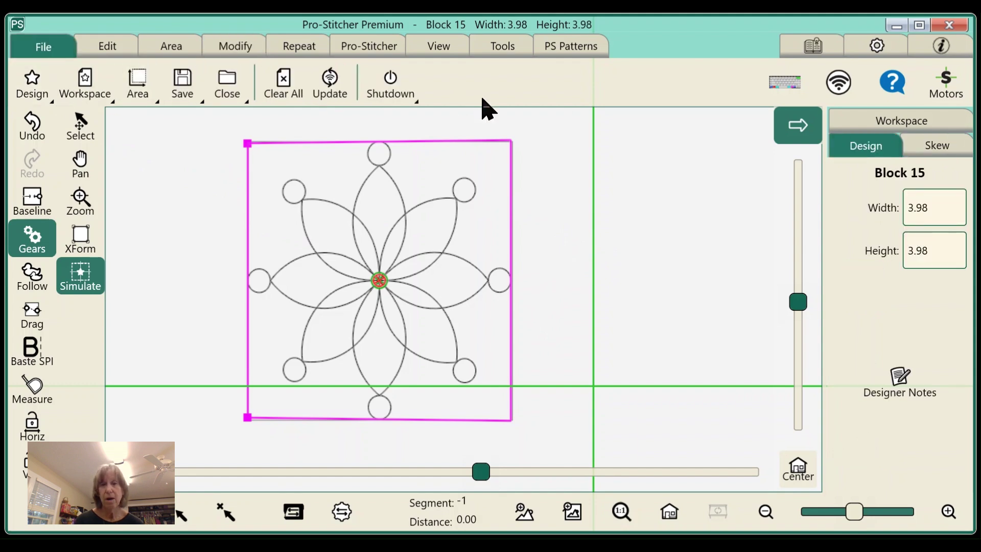
left_click(227, 84)
left_click(246, 125)
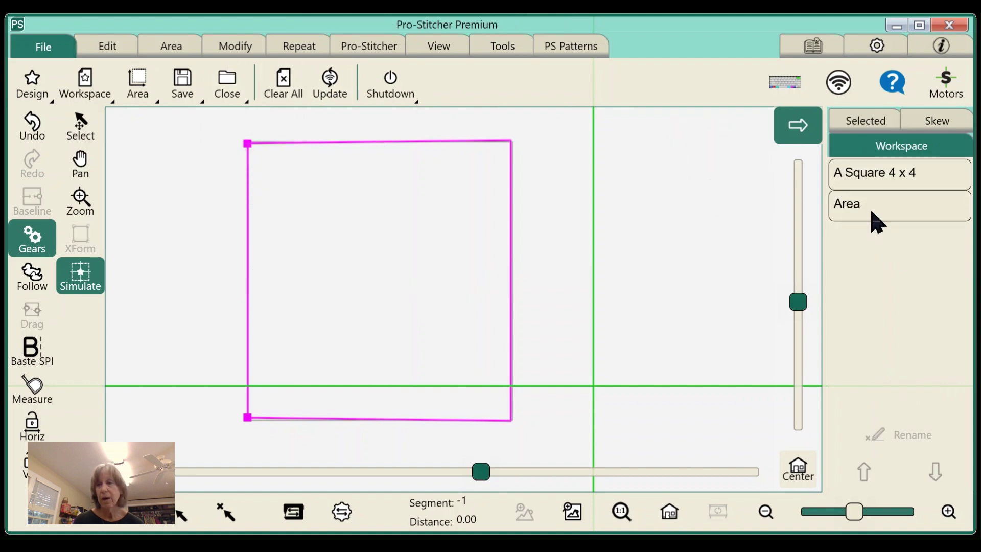
left_click(171, 49)
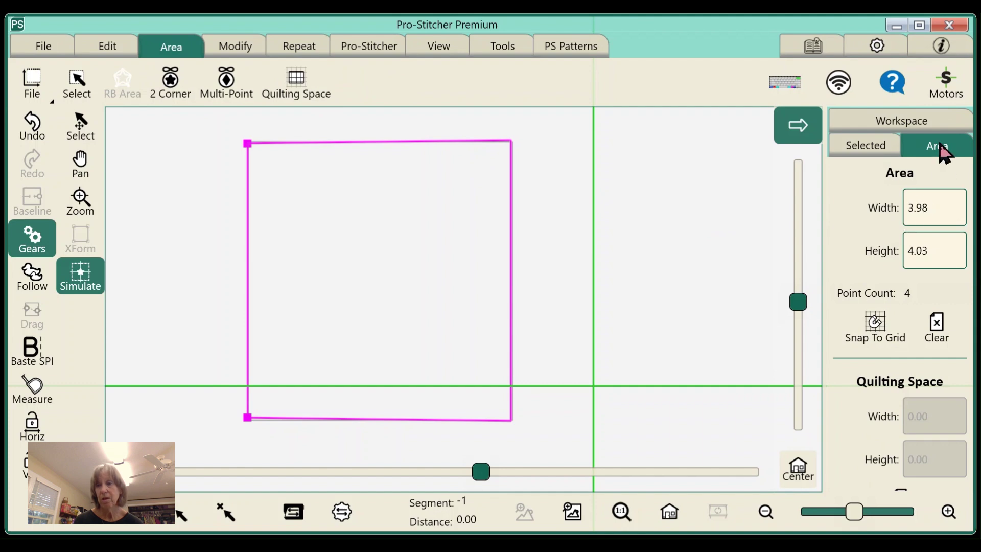
left_click(937, 329)
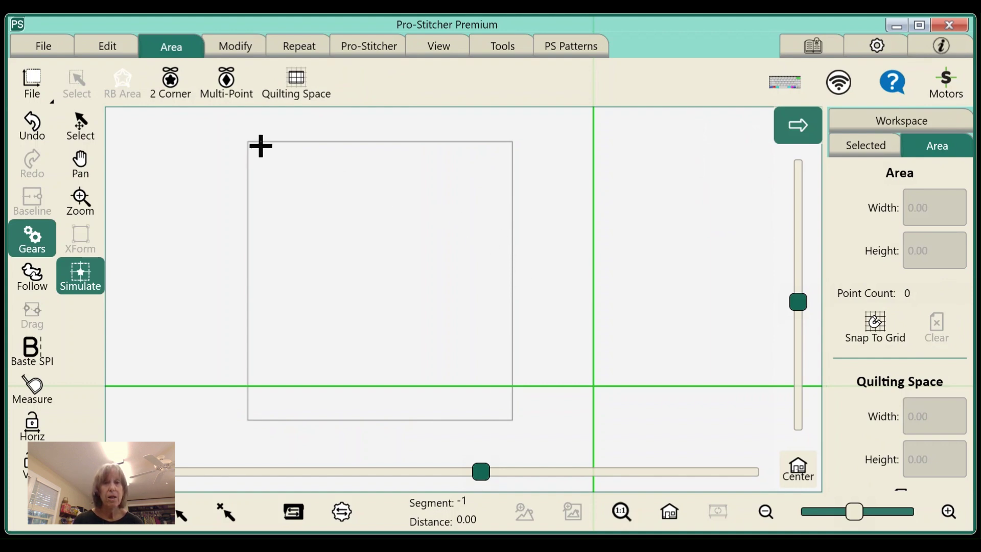
Step: Start a Multi-Point area with four points along the square's upper edge, from the upper-left to the upper-right corner, slightly off the line
left_click_drag(391, 312, 251, 142)
left_click(226, 85)
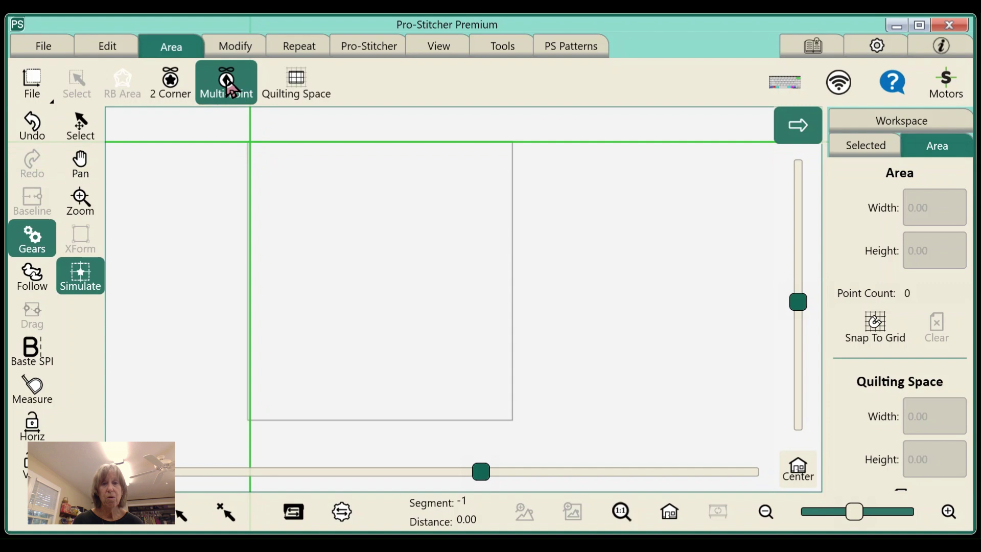
mouse_move(251, 143)
left_mouse_down()
mouse_move(317, 129)
mouse_move(513, 136)
left_mouse_up()
left_click(223, 90)
left_click(233, 91)
left_click(225, 87)
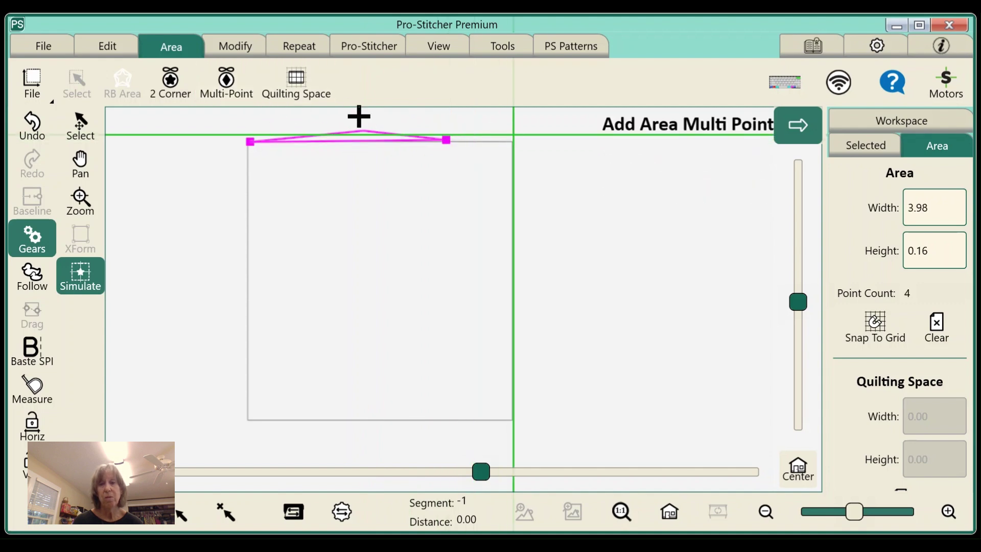
Step: Add three Multi-Point area points unevenly down the square's right edge to near its lower-right corner
left_click_drag(515, 137, 506, 256)
left_click(223, 88)
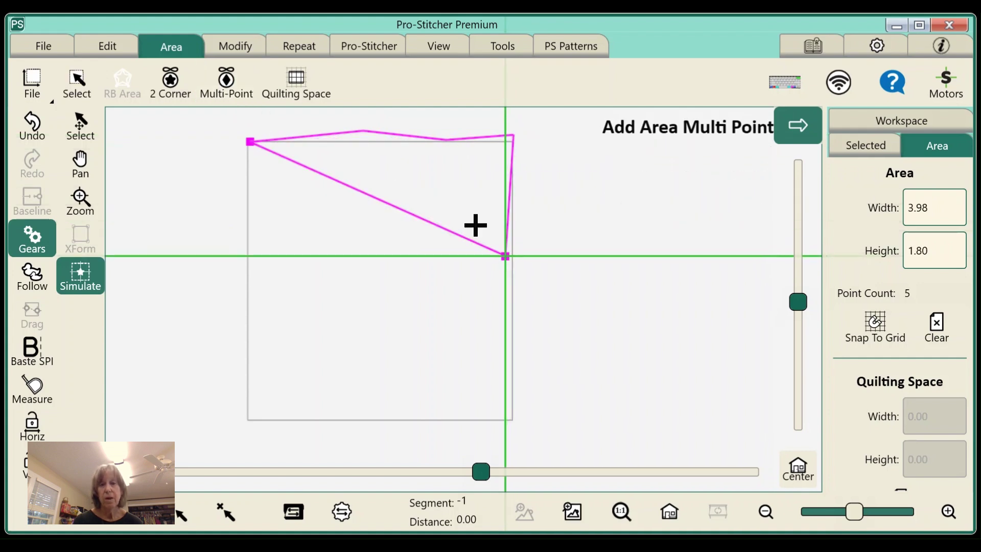
left_click_drag(504, 261, 520, 364)
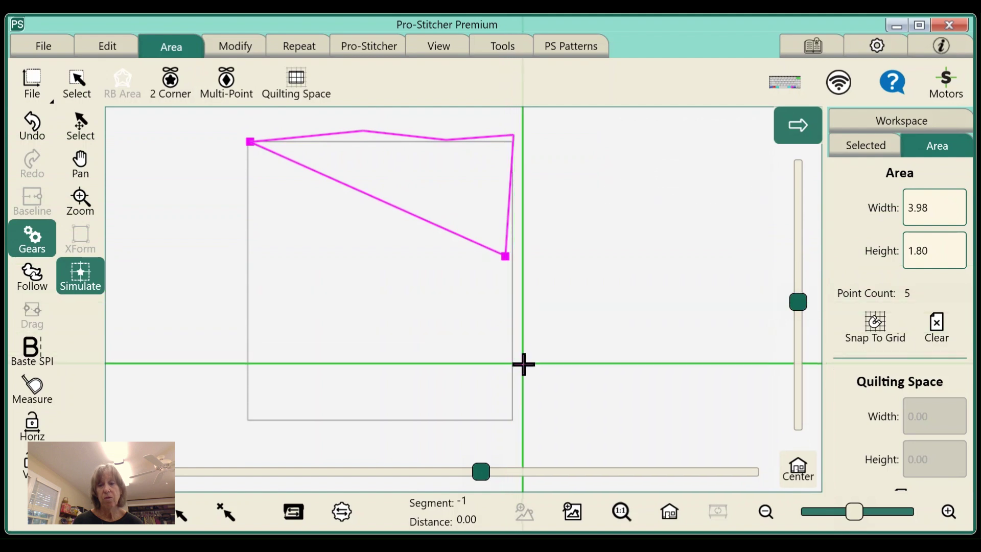
left_click(225, 100)
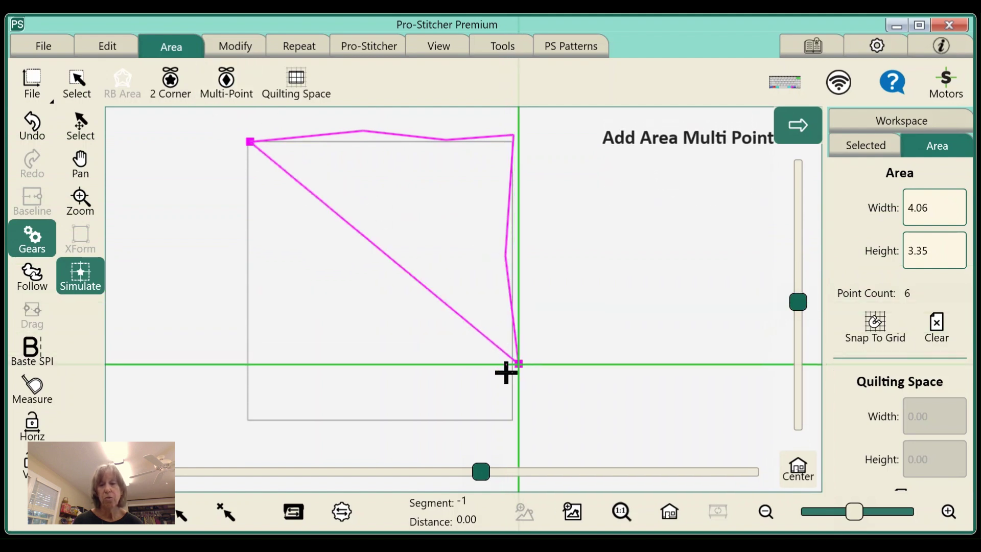
left_click_drag(517, 365, 492, 422)
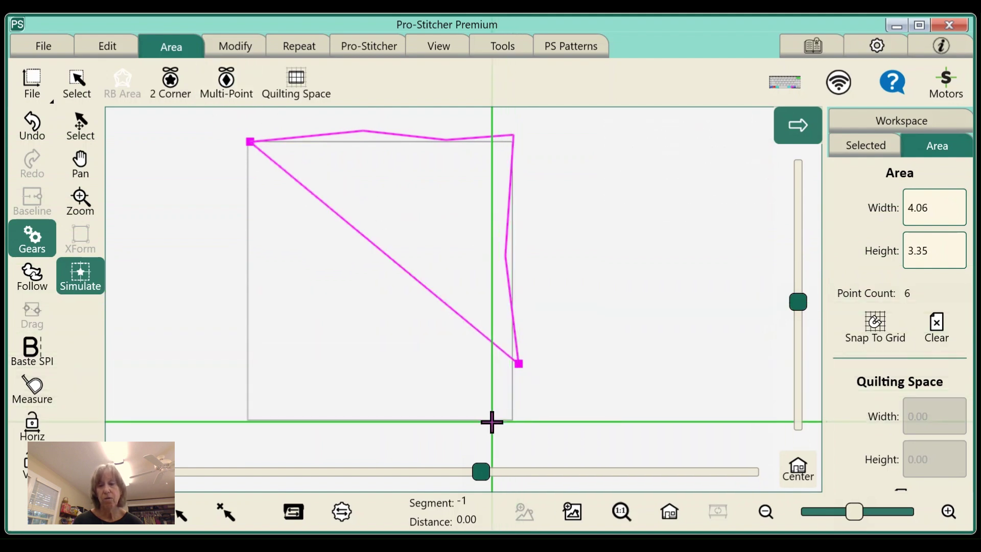
left_click(226, 97)
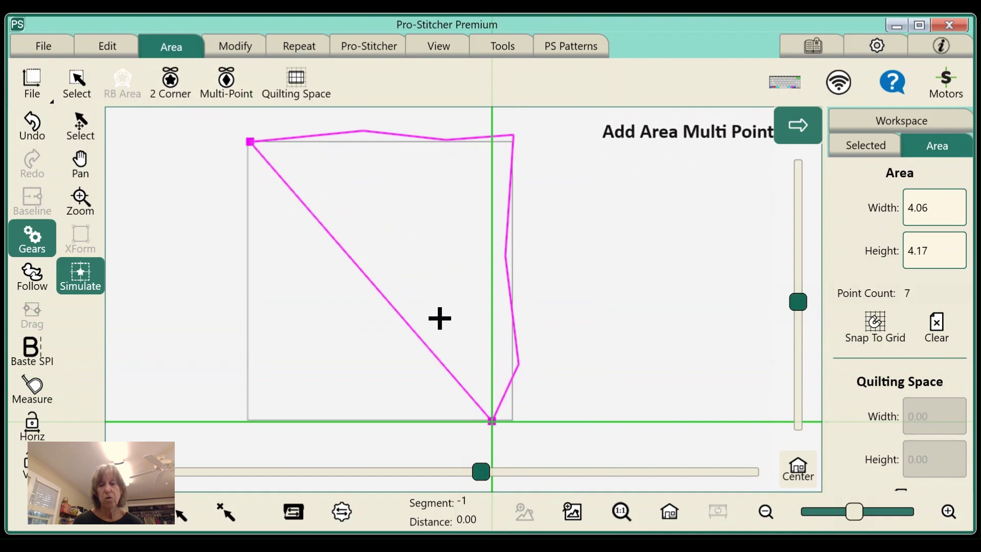
Step: Complete the 11-point area with four points along the square's lower and left edges, making it about 4.20 wide and 4.17 high
left_click_drag(491, 421, 312, 420)
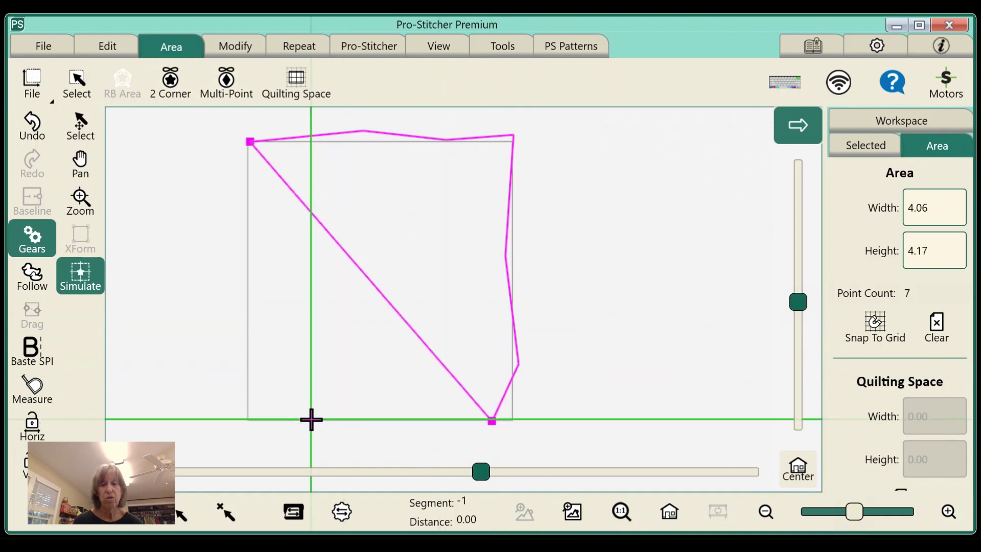
left_click(226, 95)
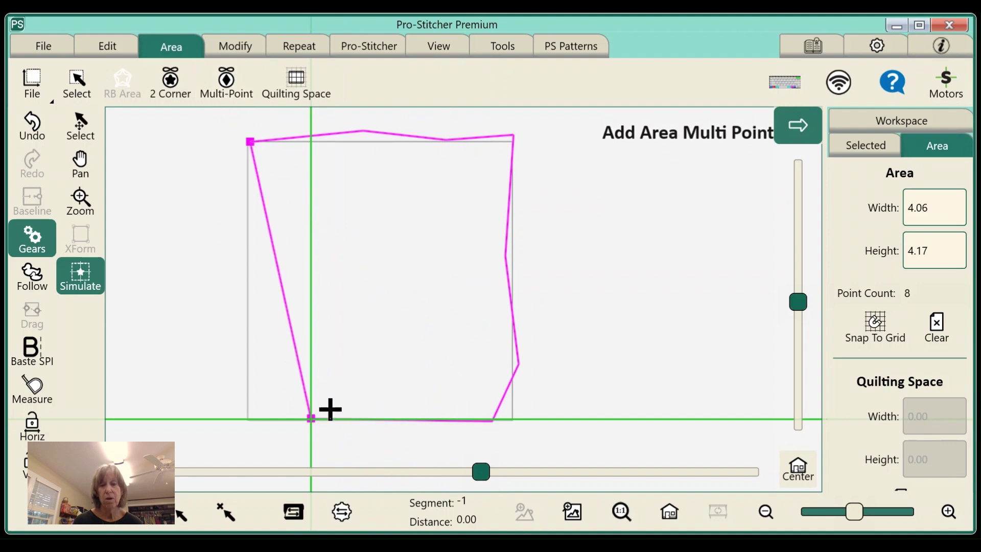
left_click_drag(257, 386, 245, 404)
left_click(227, 89)
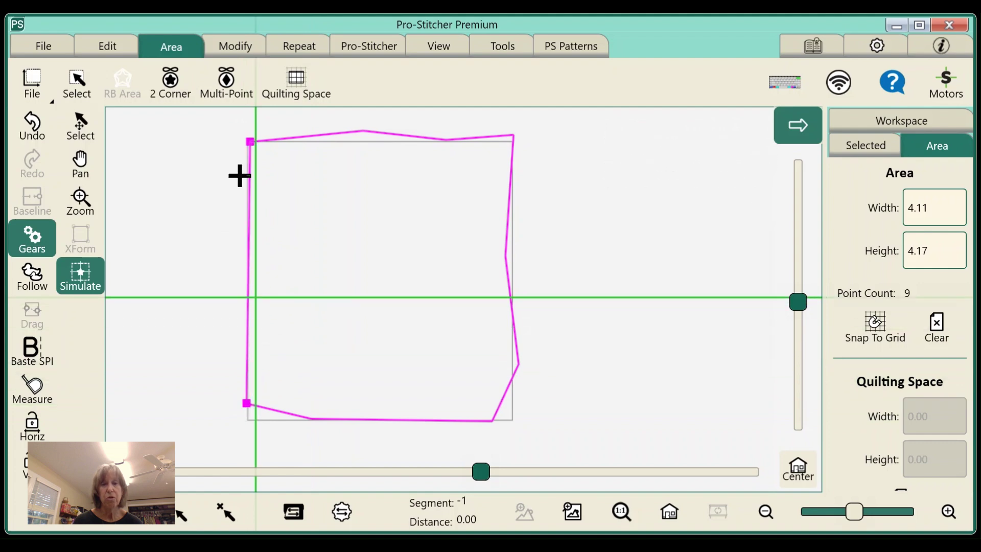
left_click(228, 86)
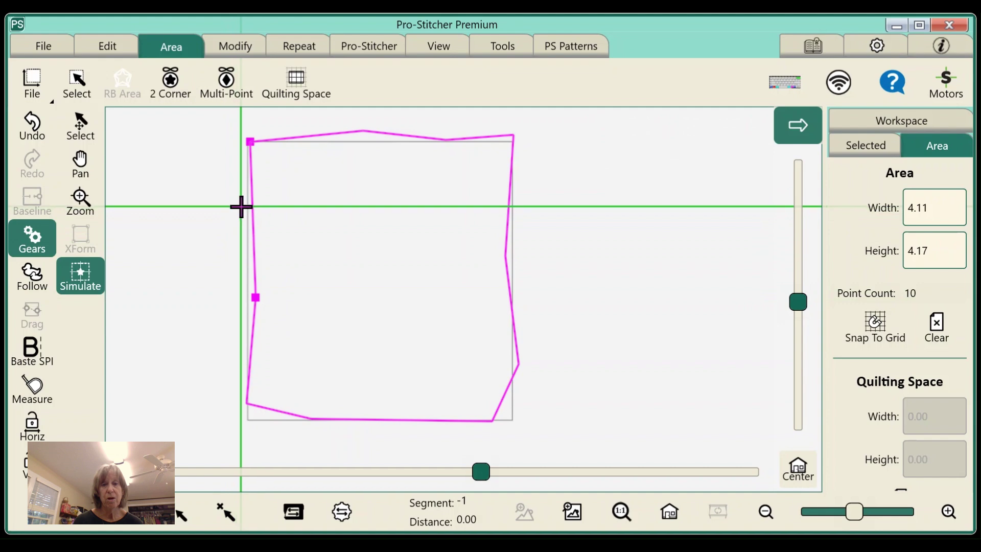
left_click(226, 83)
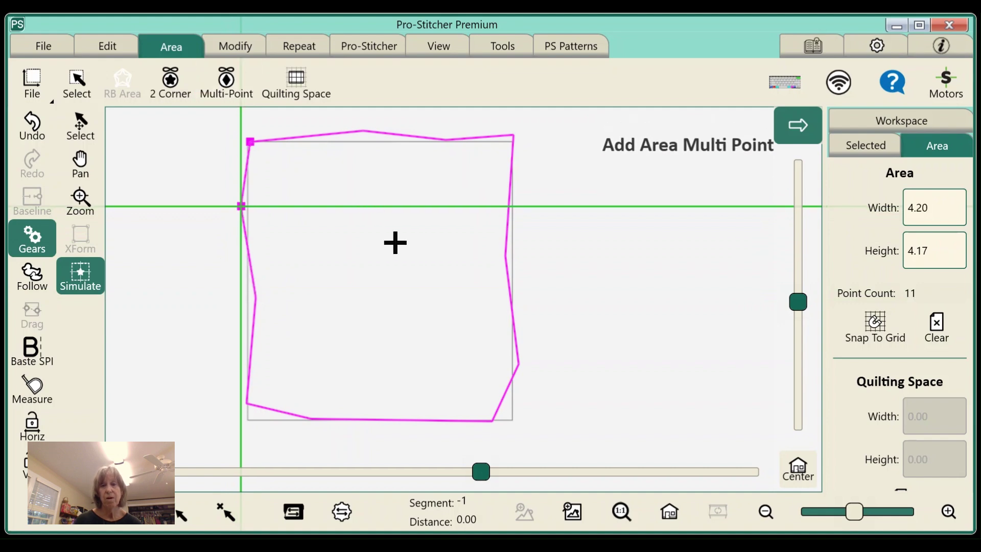
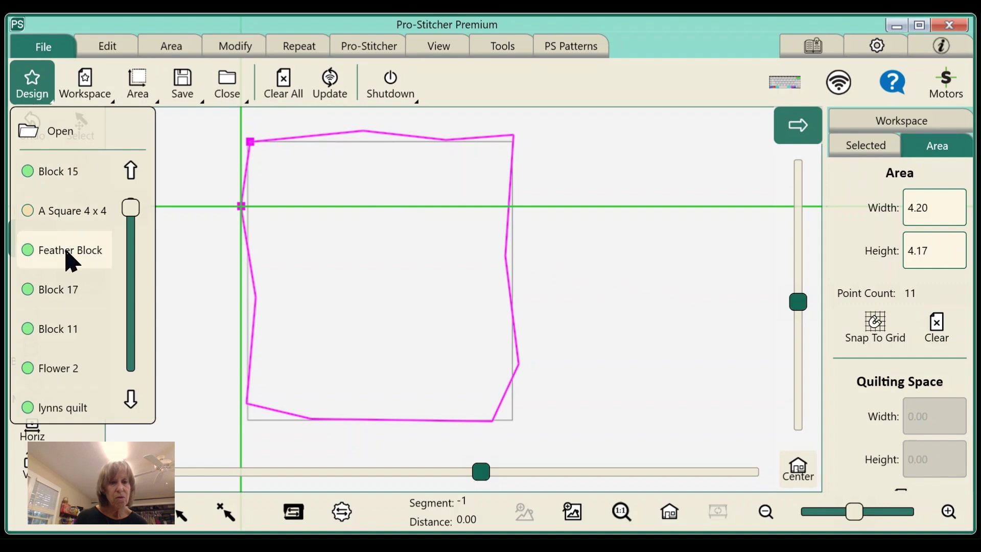
Step: Open the Feather Block design and apply the regular Skew to fit it into the 11-point area
left_click(66, 252)
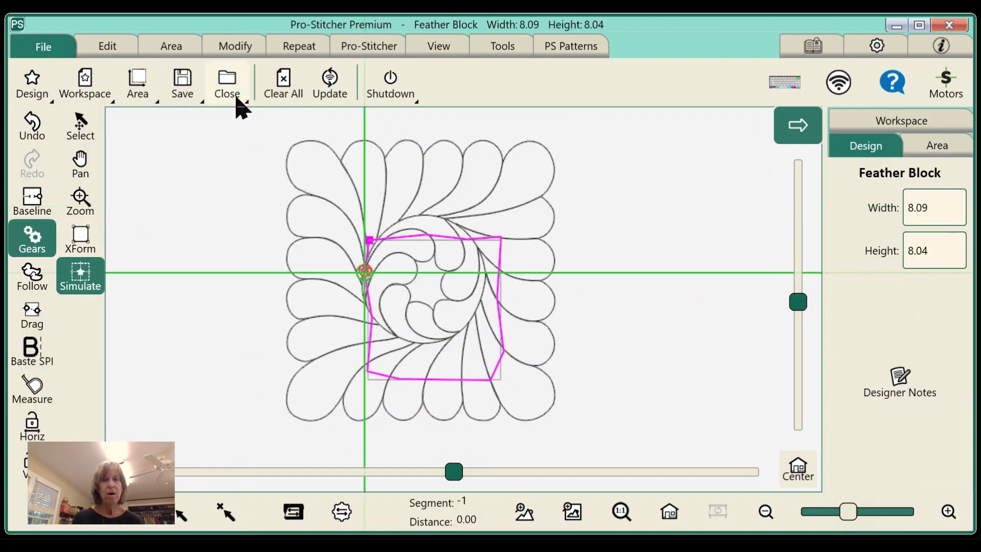
left_click(235, 45)
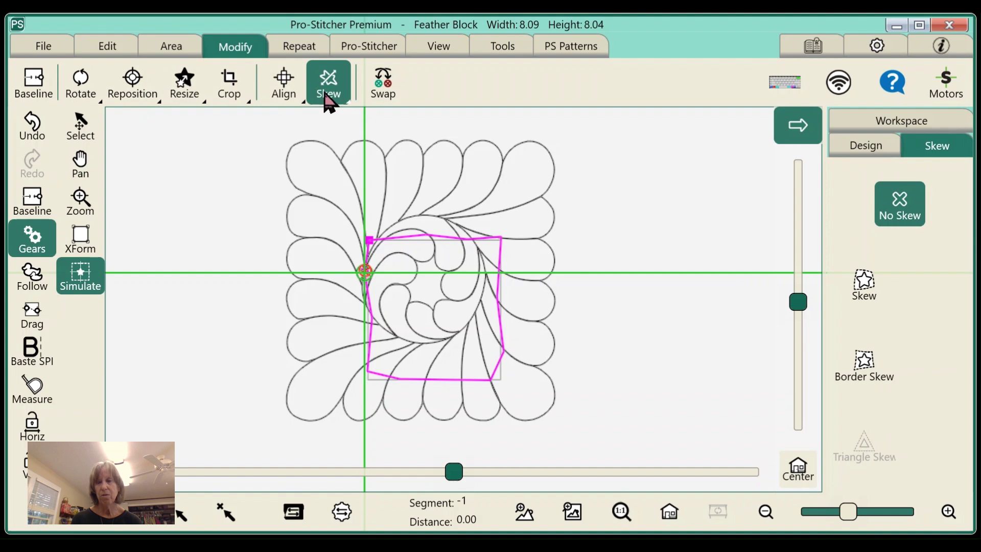
left_click(869, 292)
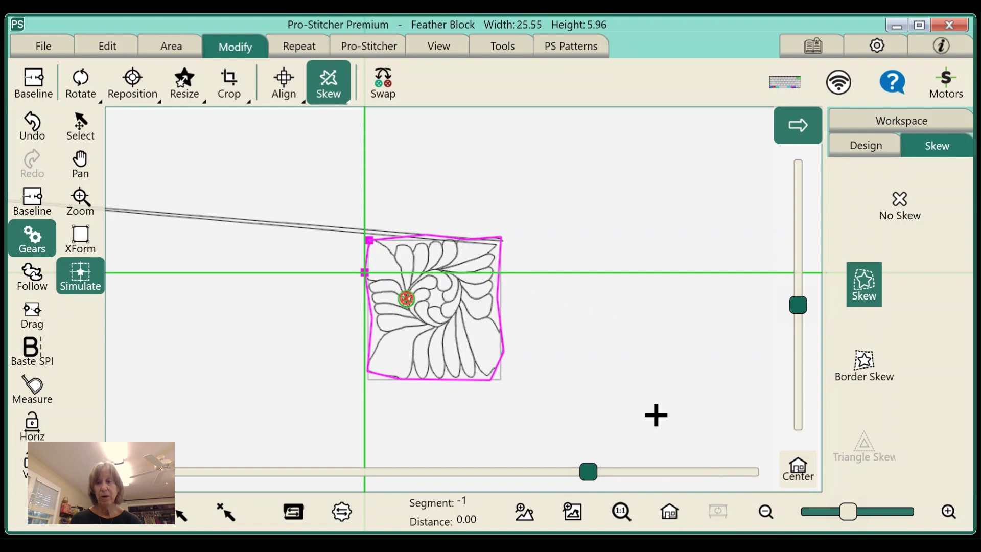
Step: Change Feather Block to Border Skew, comparing it once more with the regular Skew before settling on Border Skew
left_click(866, 377)
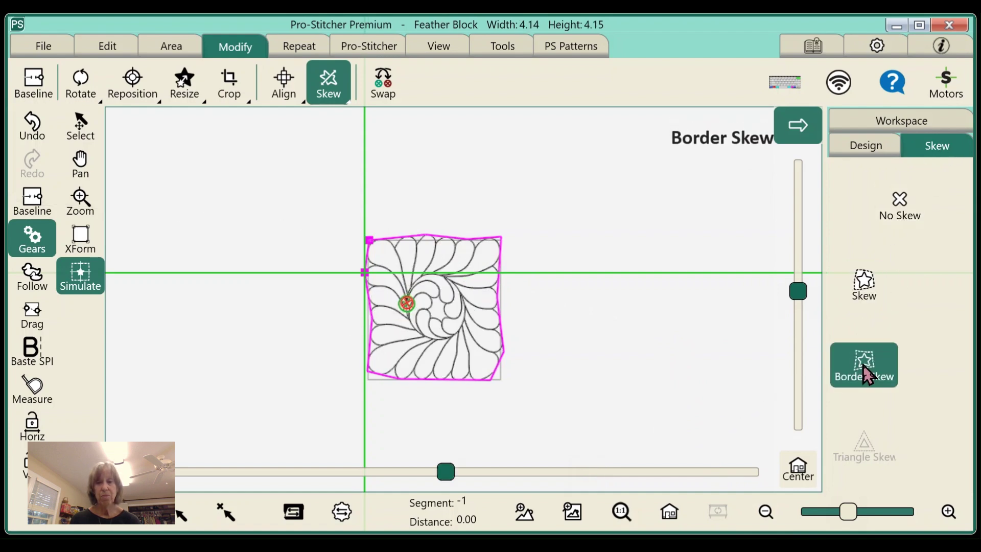
left_click(669, 512)
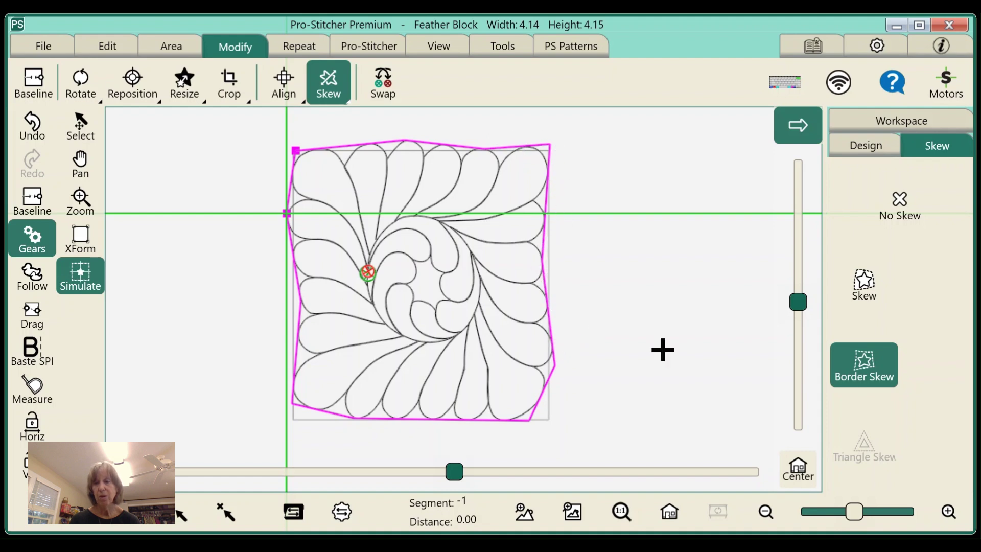
left_click(865, 284)
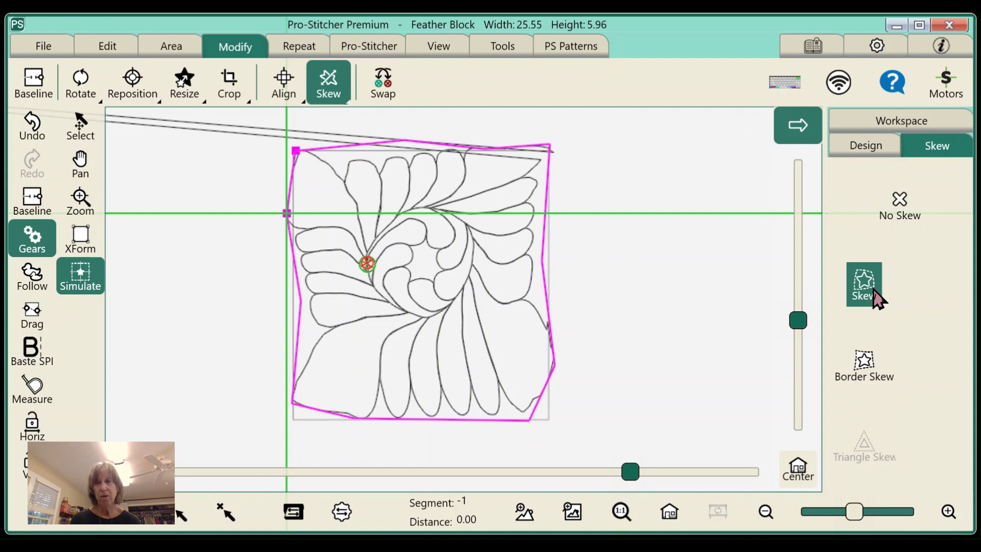
left_click(865, 379)
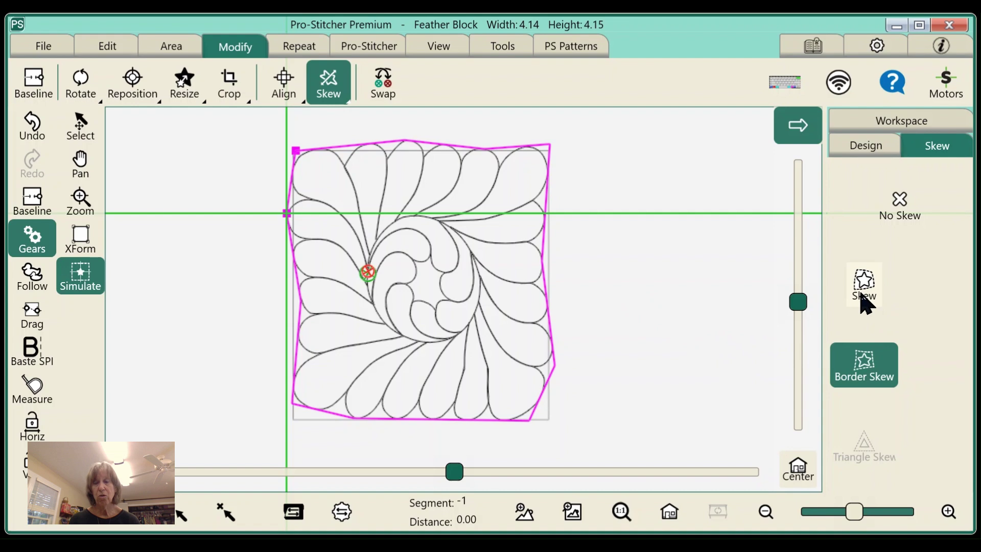
Step: Clear the 11-point area and close the Feather Block design, keeping the 4 x 4 square
left_click(164, 47)
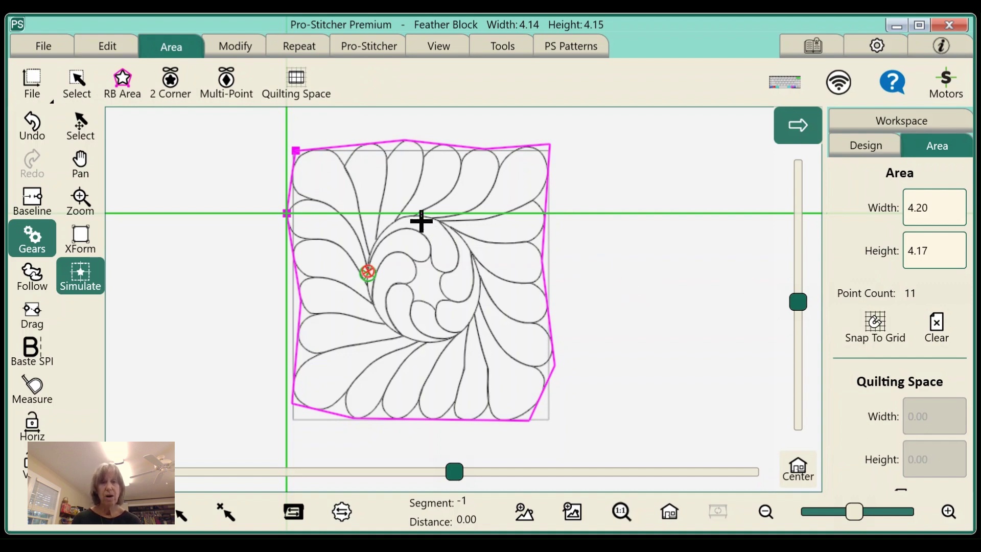
left_click(939, 327)
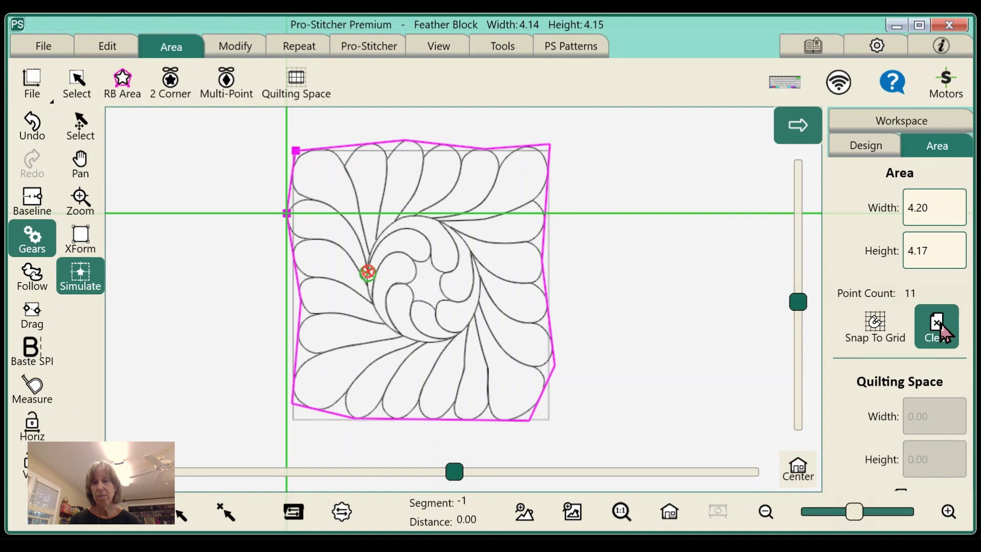
left_click(669, 511)
scroll(595, 343, "down", 5)
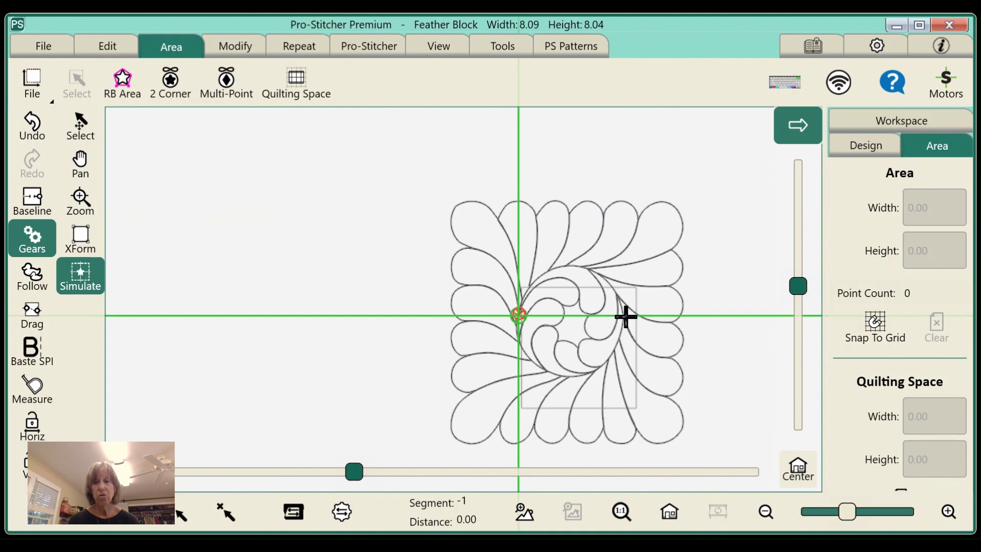
left_click(29, 49)
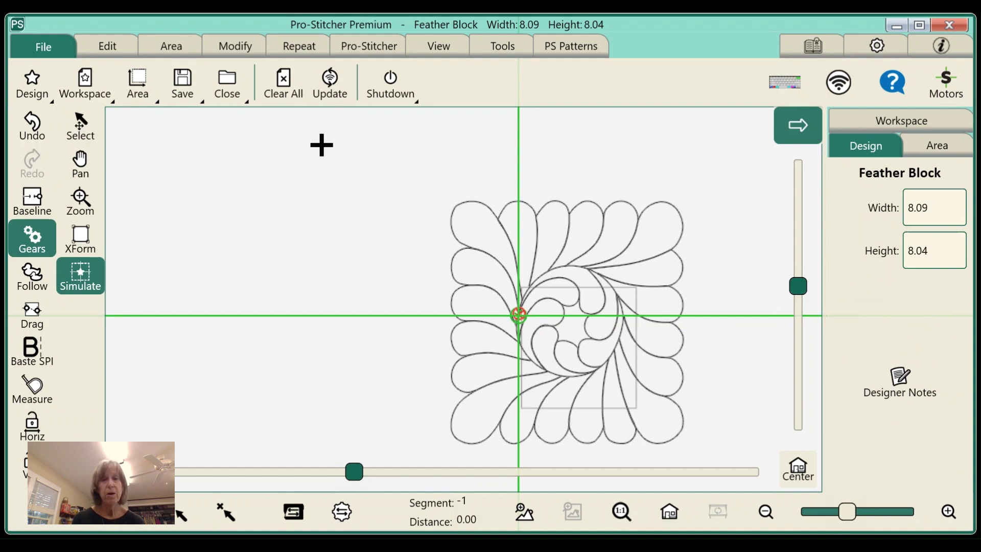
left_click(236, 79)
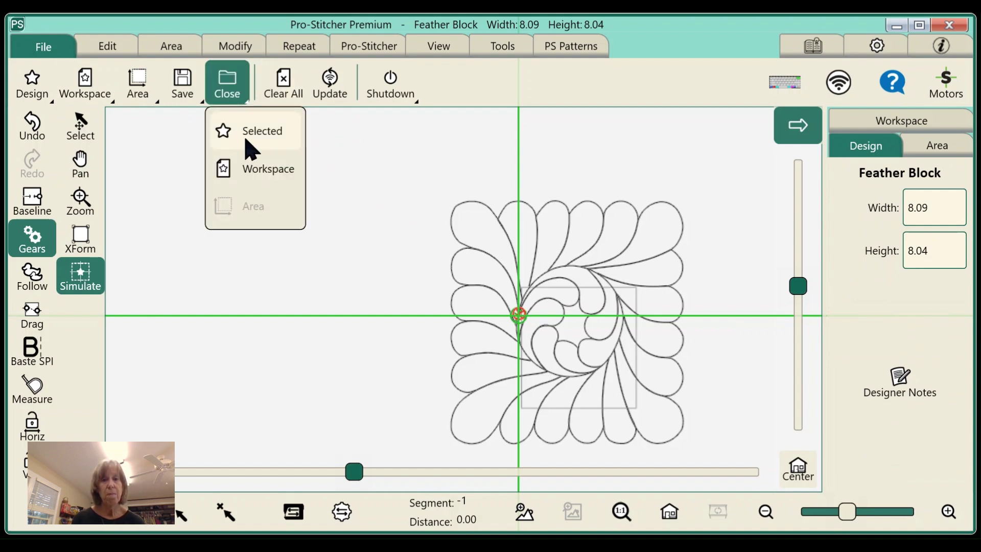
left_click(247, 136)
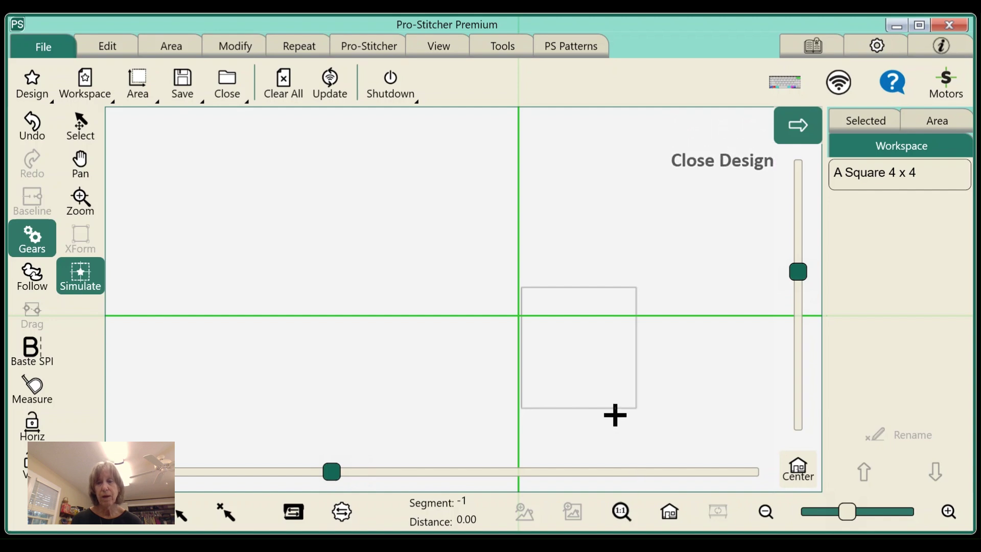
Step: Select the A Square 4 x 4 design in the workspace
left_click(86, 126)
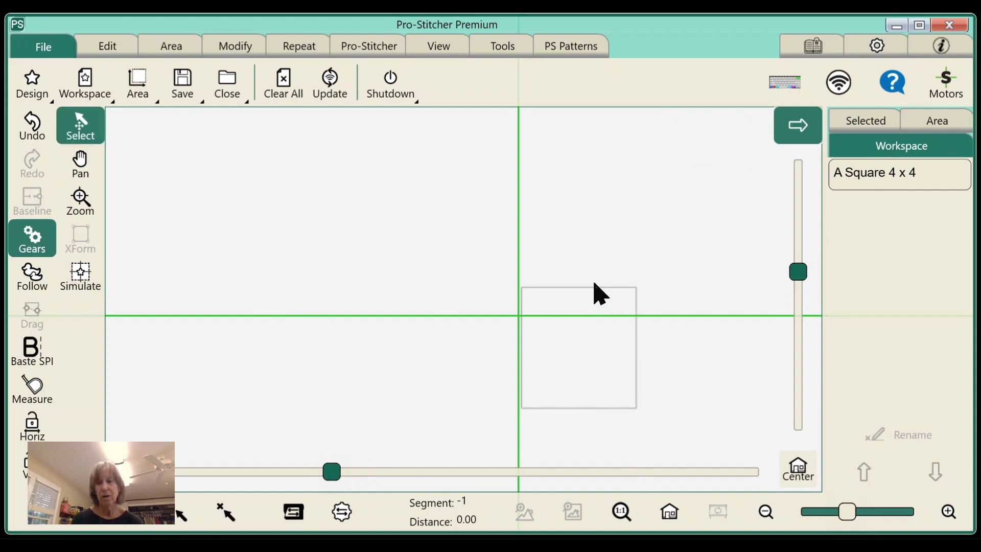
left_click(881, 176)
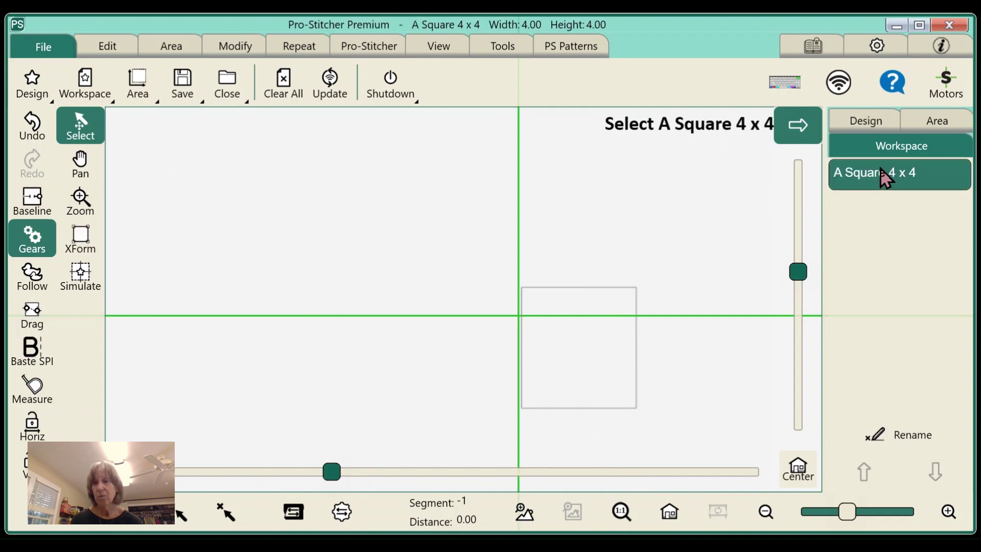
left_click(669, 512)
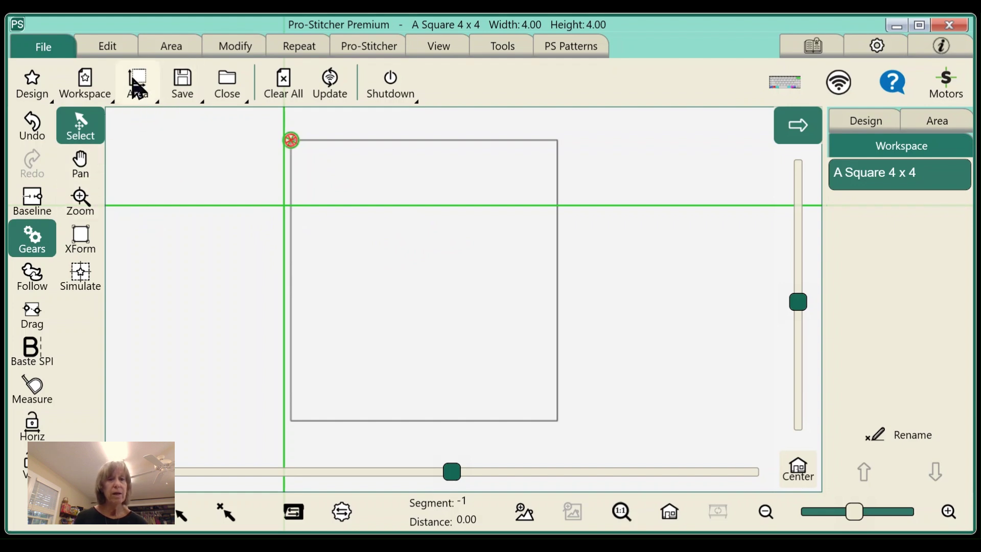
Step: Mark a 2 Corner area from the square's upper-left to its lower-right corner, about 4.01 wide and 3.97 high
left_click(172, 47)
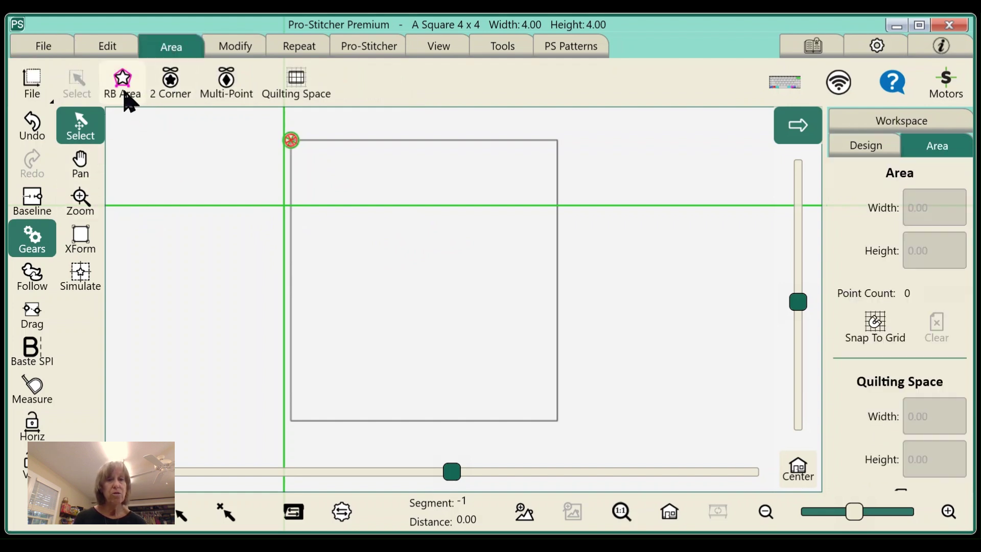
left_click(93, 271)
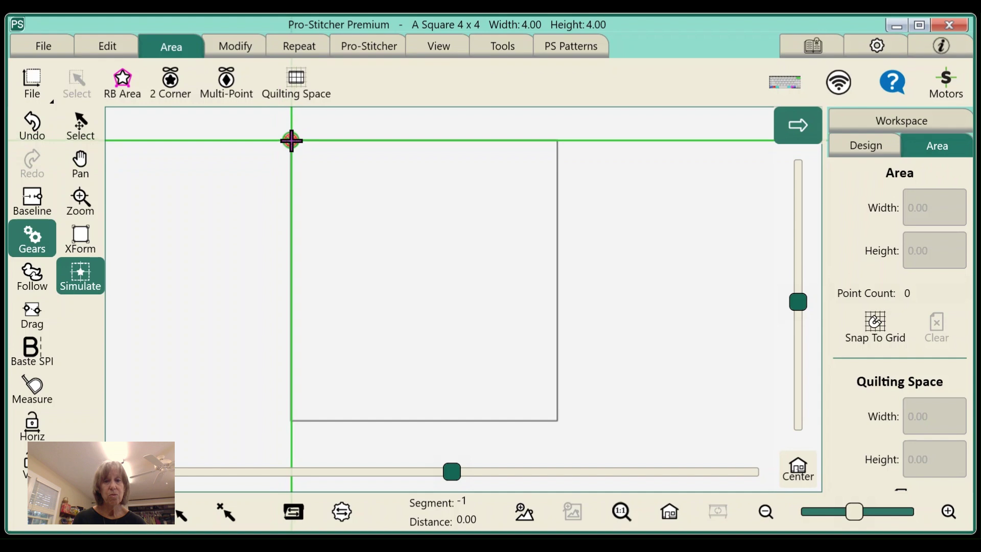
left_click(169, 82)
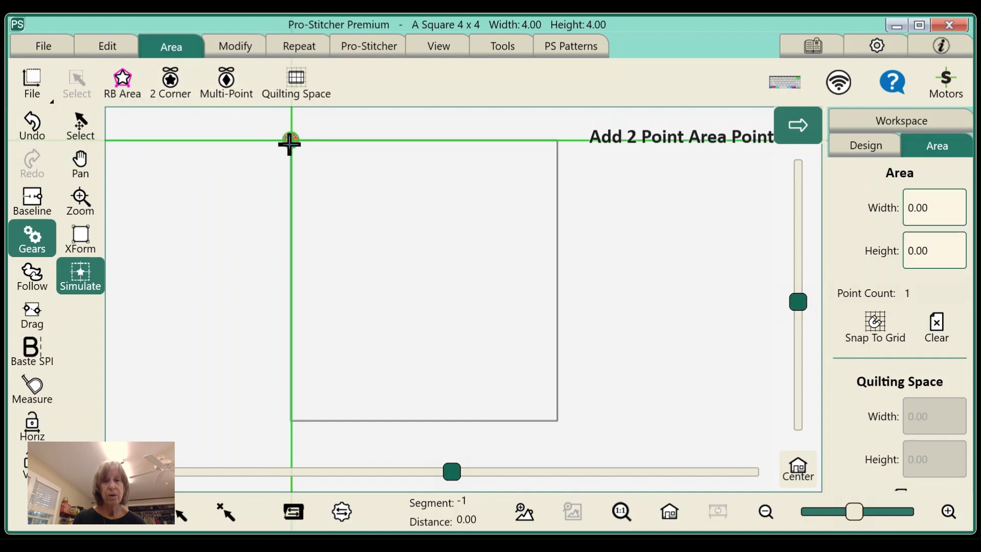
left_click(558, 419)
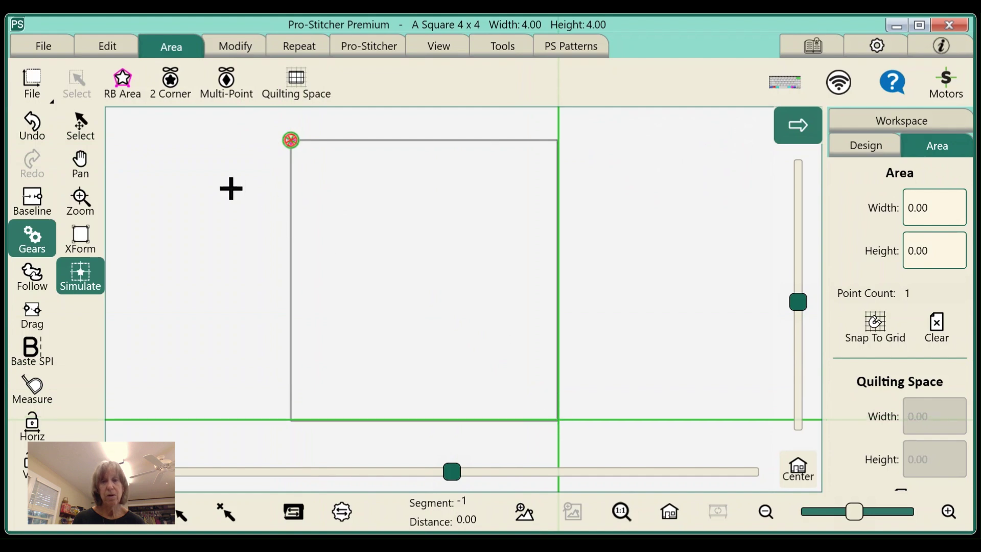
left_click(182, 81)
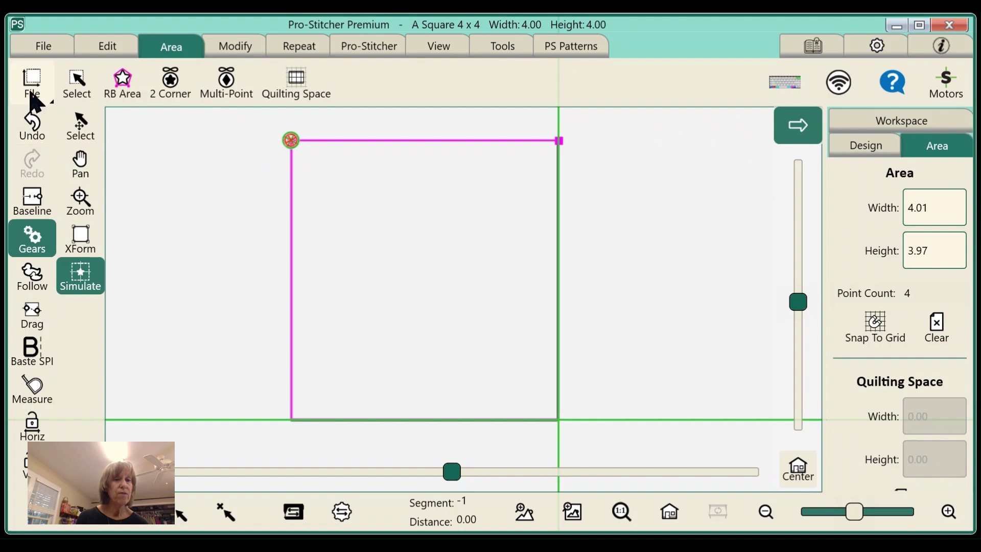
Step: Open the Feather Block design again with the two-corner area in place
left_click(34, 46)
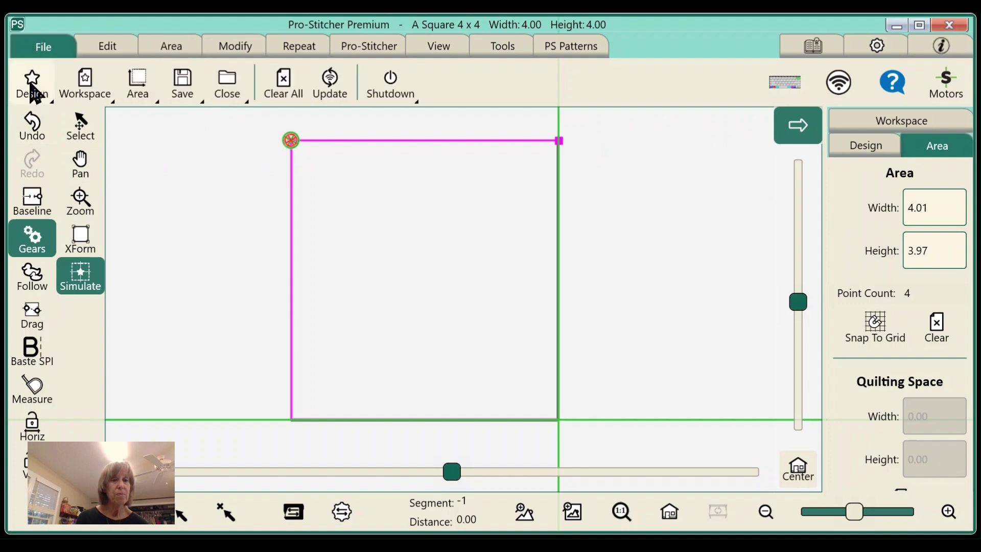
left_click(32, 89)
left_click(59, 171)
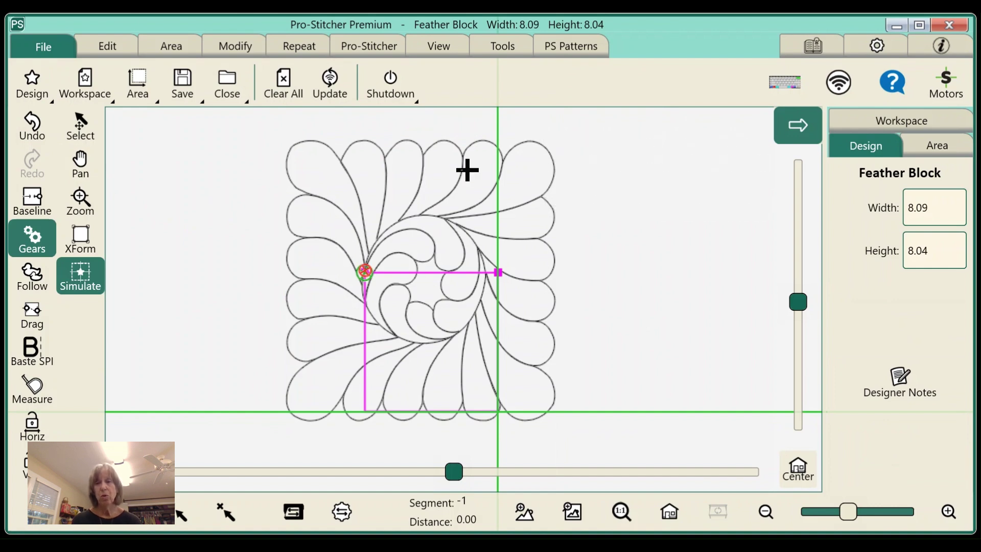
Step: Align Feather Block to the center of the area both horizontally and vertically
left_click(236, 46)
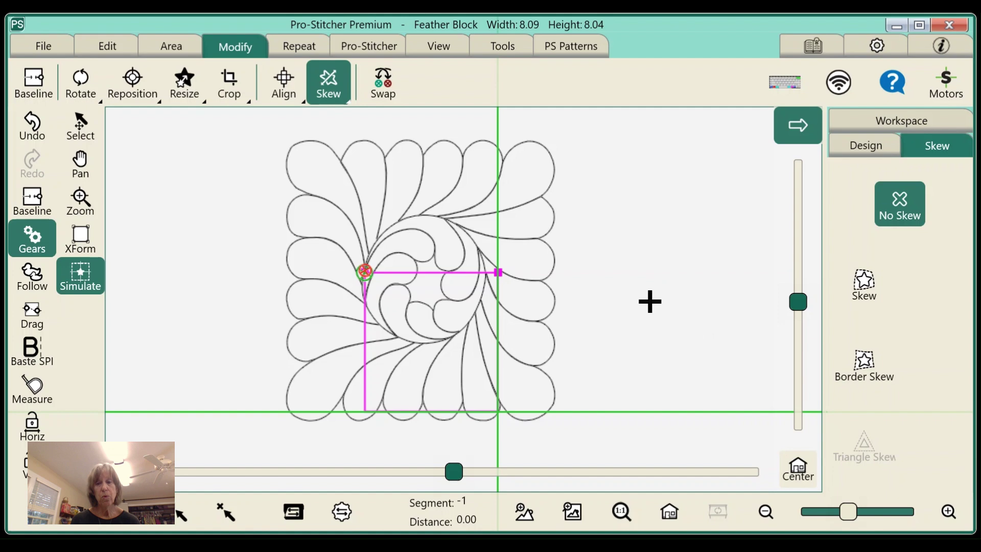
left_click(284, 88)
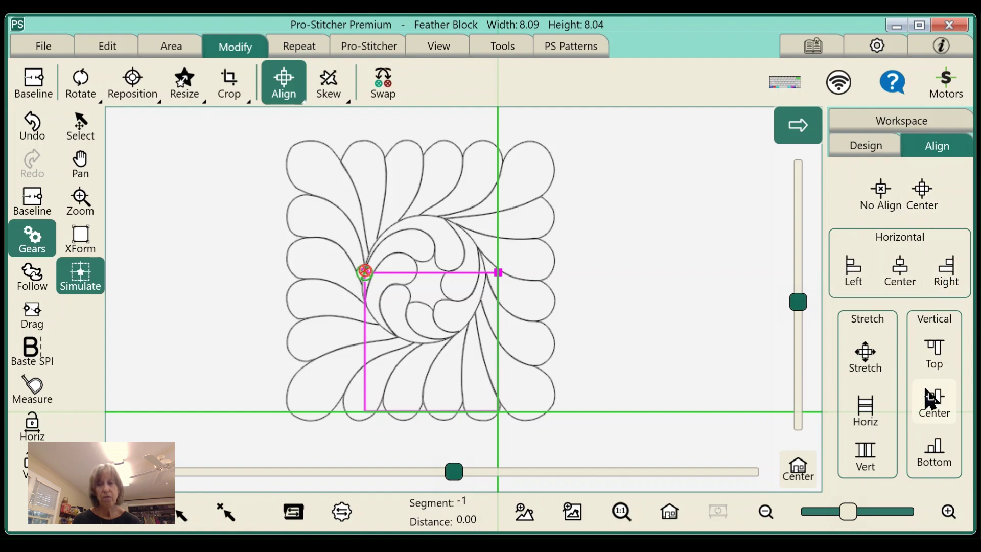
left_click(922, 197)
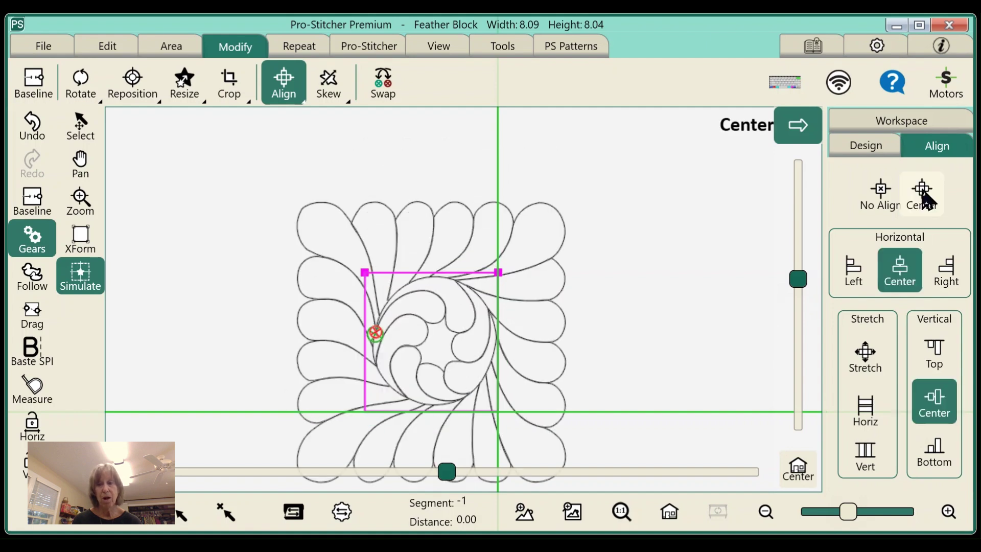
left_click(669, 511)
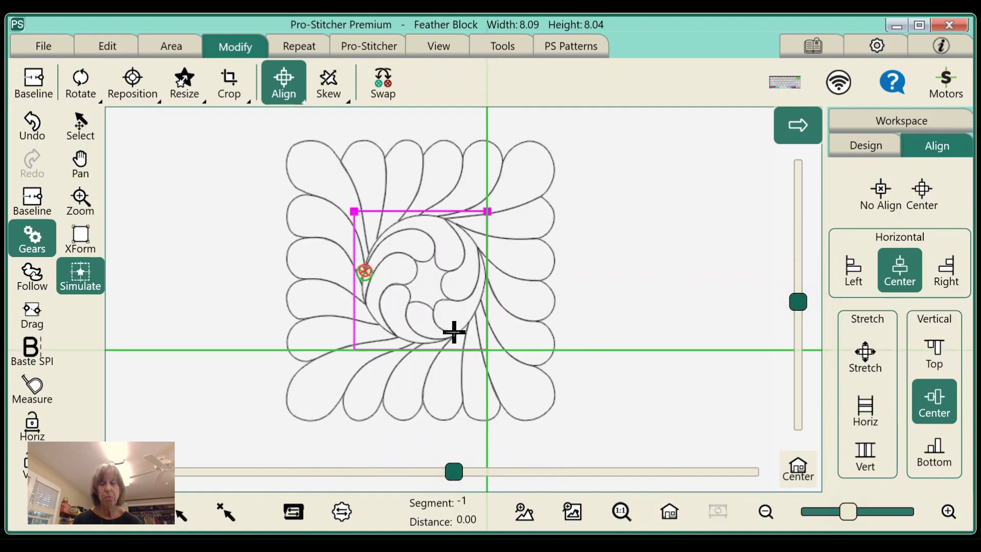
Step: Resize Feather Block with its proportions locked, reducing it stepwise to 3.97 wide and 3.94 high to fit inside the area
left_click(184, 85)
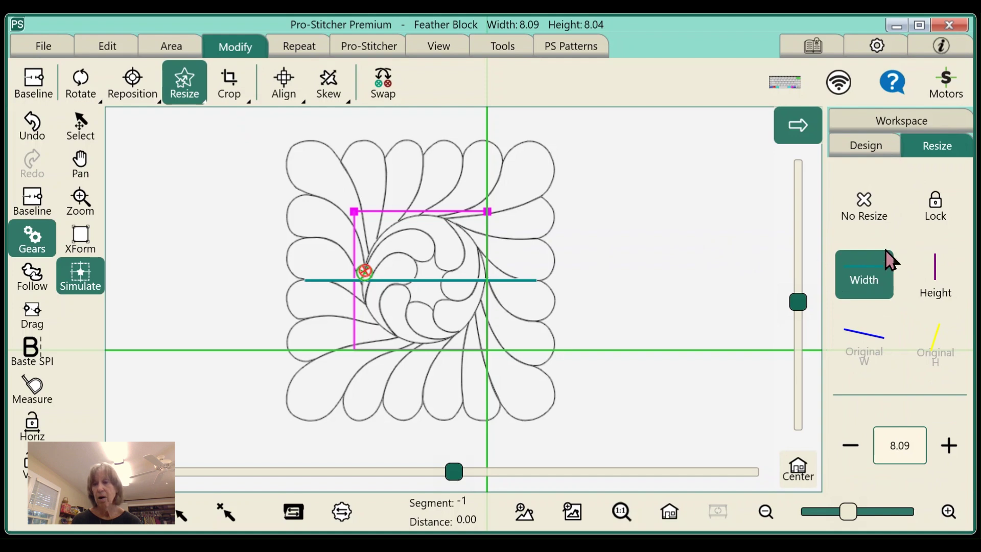
left_click(939, 209)
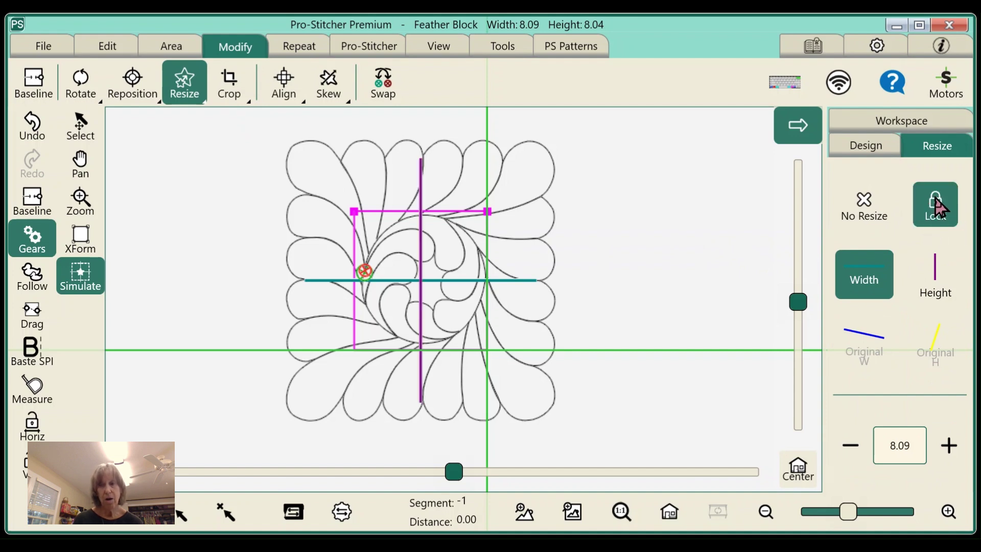
left_click(852, 452)
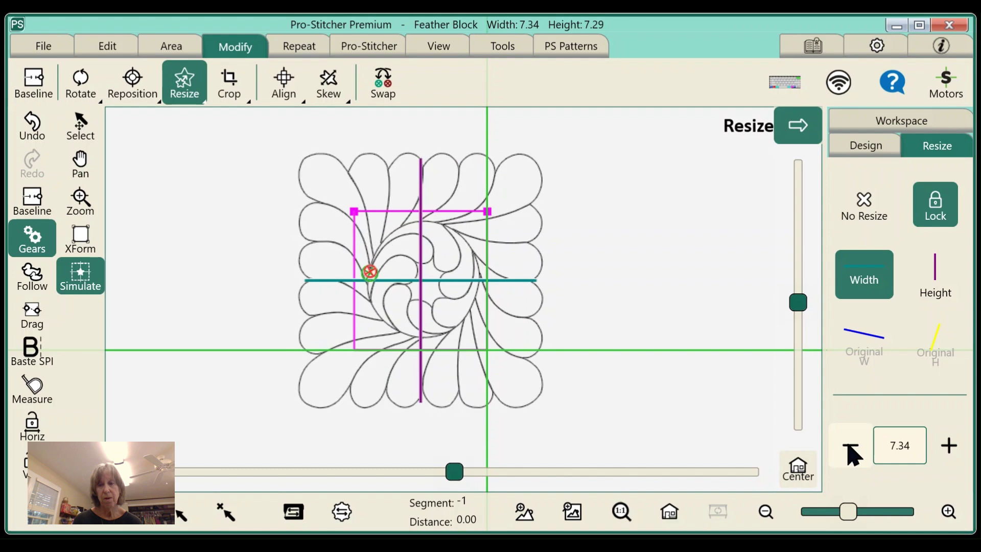
left_click(851, 452)
left_click(851, 452)
left_click(851, 452)
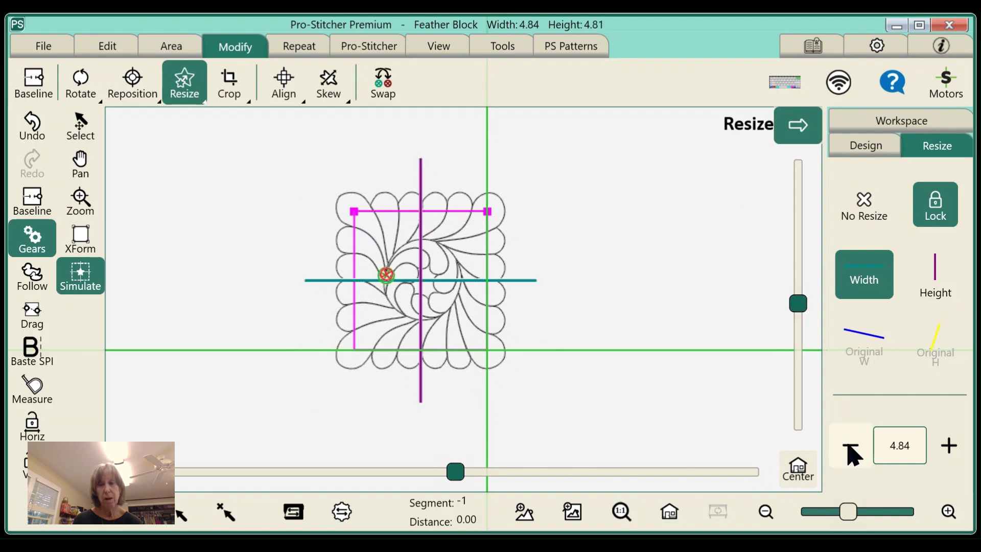
left_click(851, 452)
left_click(852, 452)
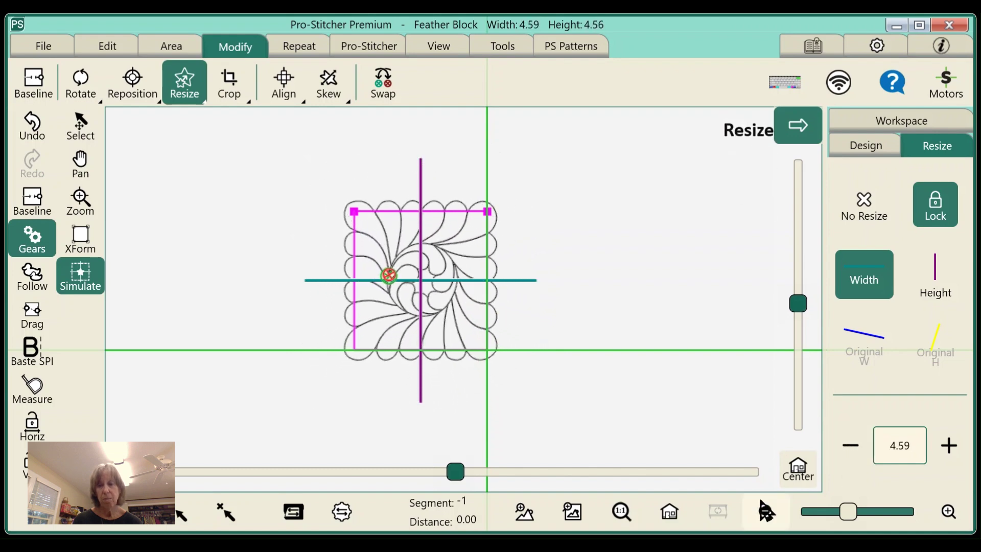
left_click(670, 509)
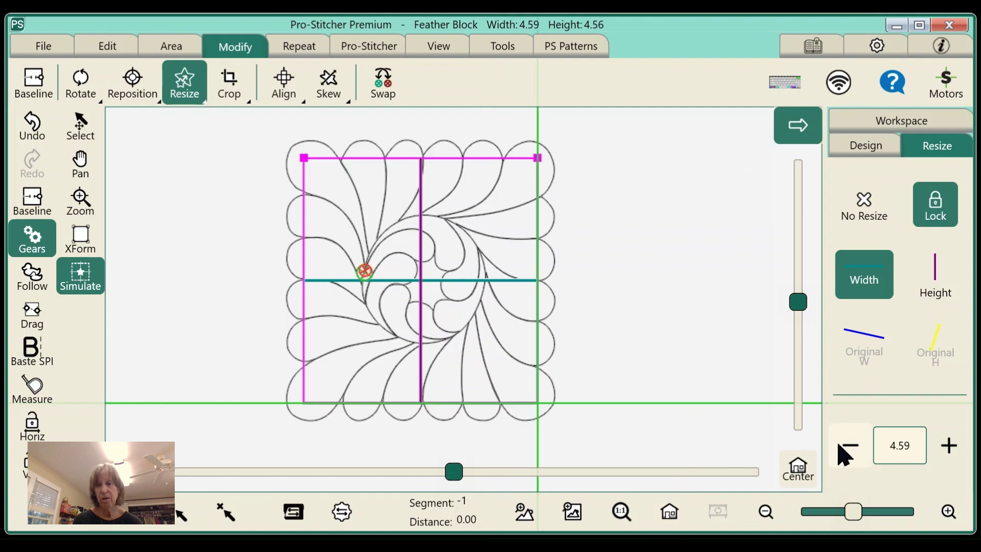
left_click(854, 456)
left_click(852, 457)
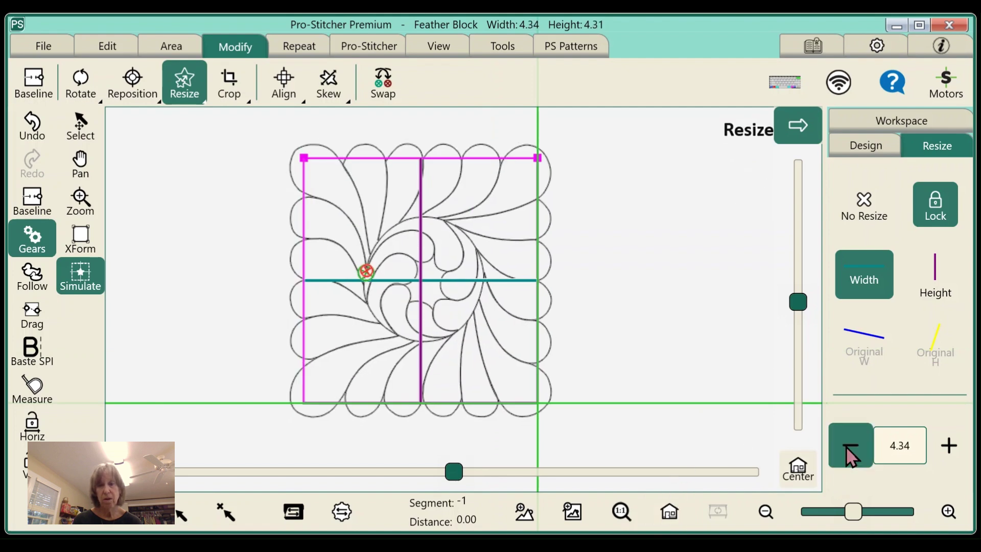
left_click(852, 456)
left_click(852, 456)
left_click(852, 456)
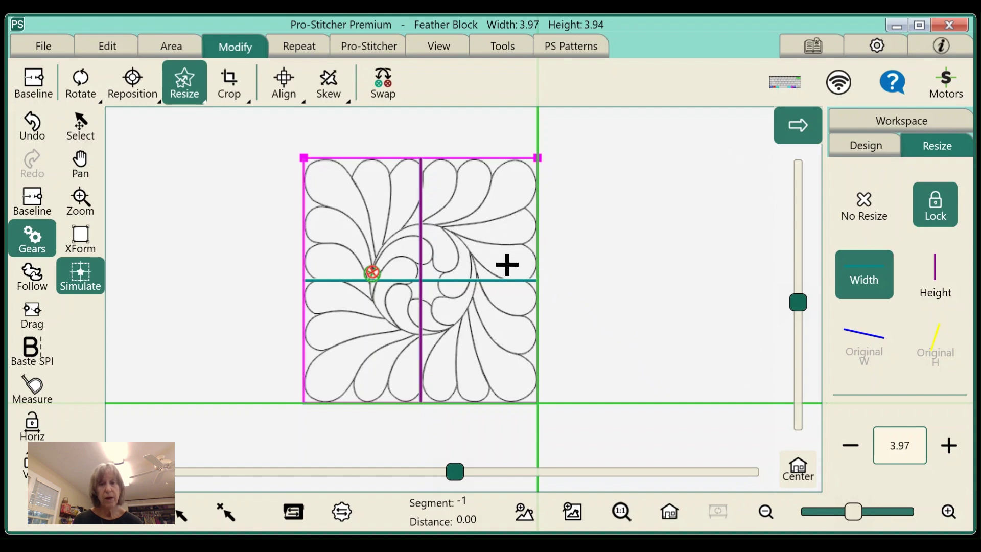
Step: Rotate Feather Block 45° counter-clockwise and shrink it with locked proportions to 3.93 wide and 3.92 high to fit inside the area
left_click(81, 81)
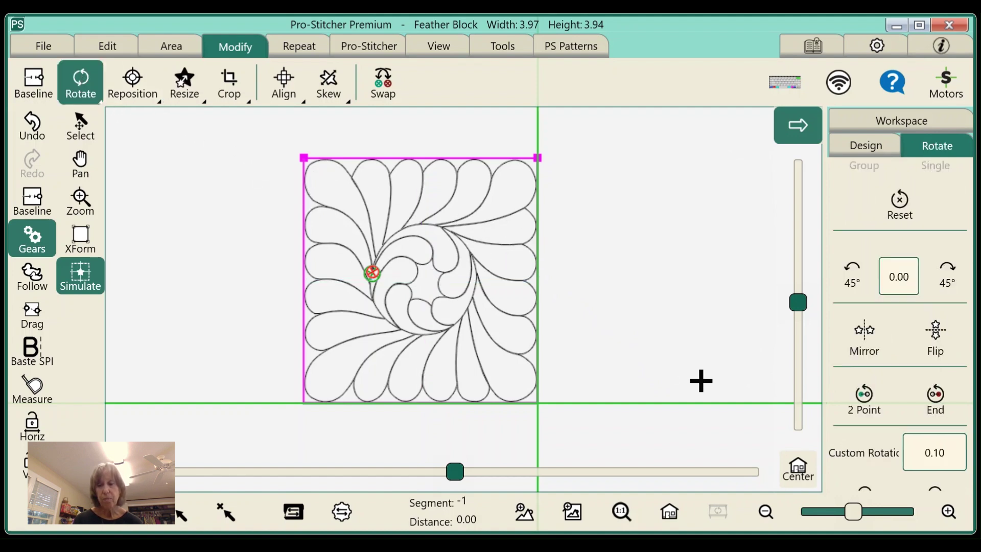
left_click(854, 276)
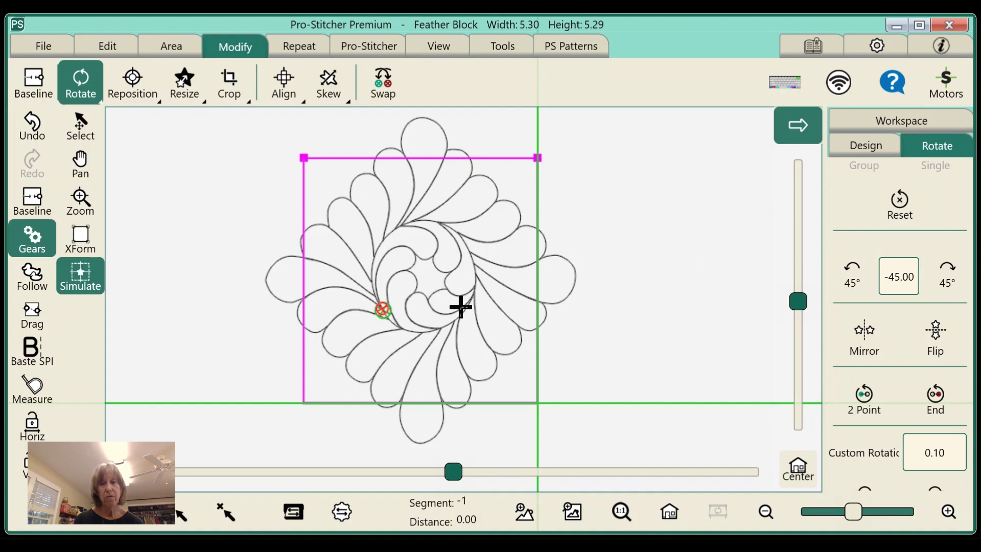
left_click(194, 102)
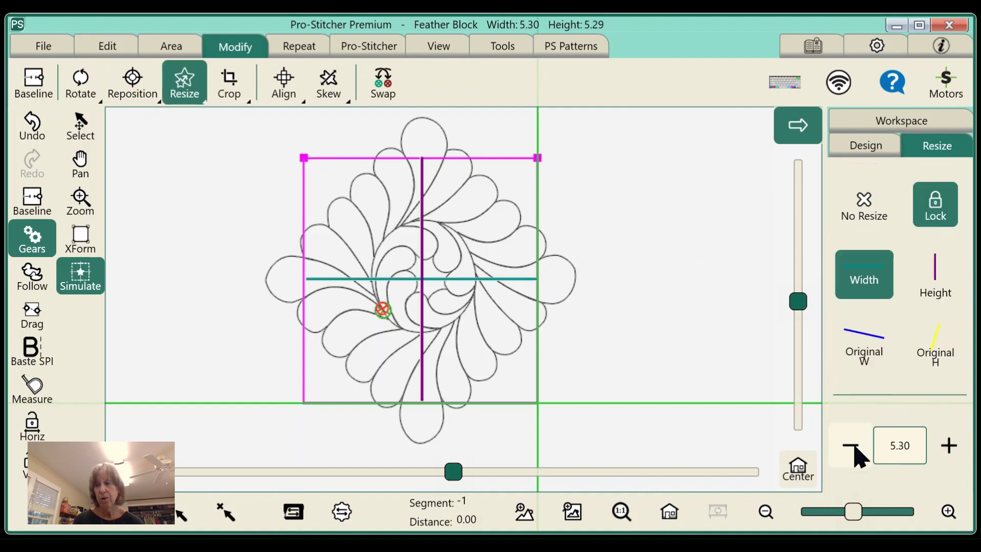
left_click(851, 449)
left_click(850, 450)
left_click(850, 450)
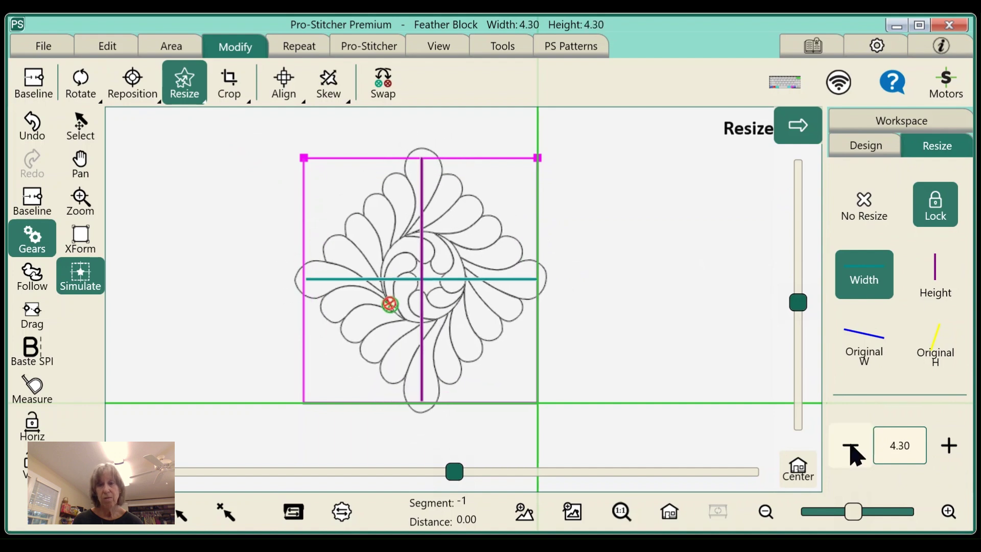
left_click(851, 450)
left_click(853, 449)
left_click(853, 449)
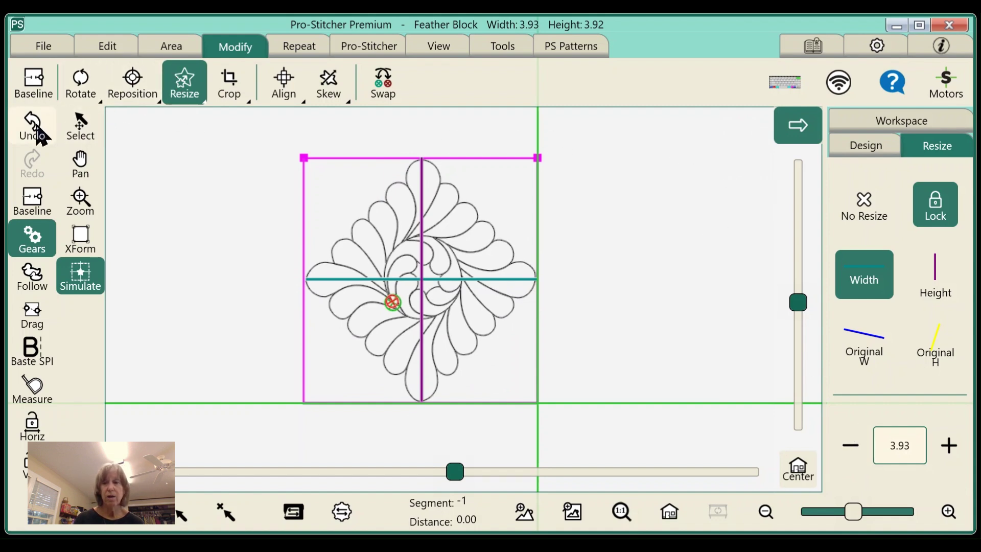
Step: Rotate Feather Block 45° clockwise back to 0.00 and resize it proportionally to 3.94 wide and 3.91 high within the area
left_click(81, 84)
left_click(947, 274)
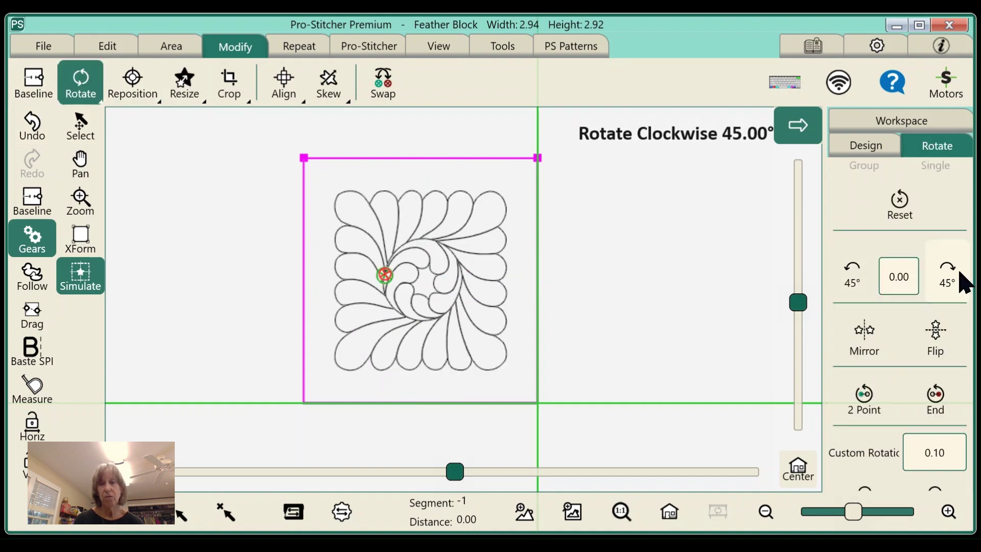
left_click(187, 95)
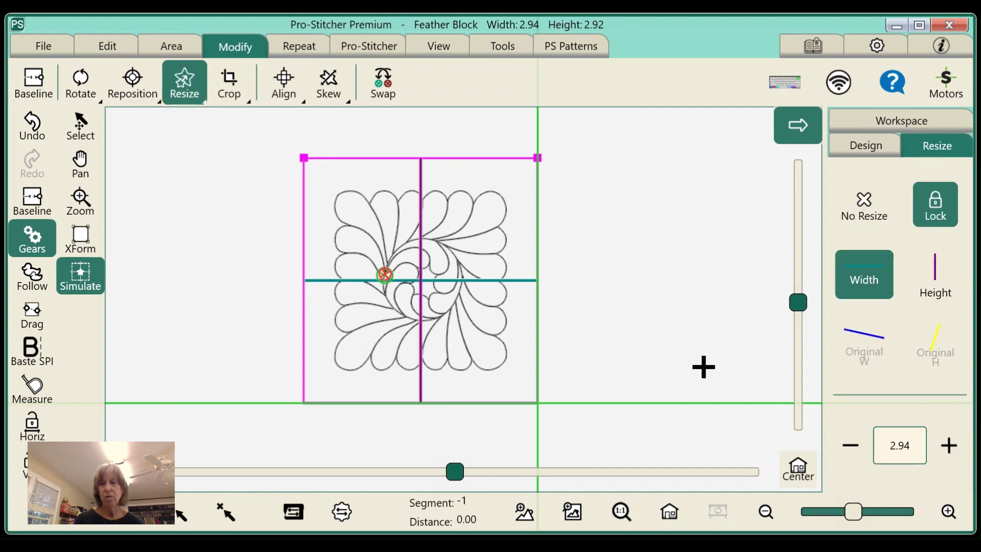
left_click(950, 445)
left_click(950, 445)
left_click(950, 446)
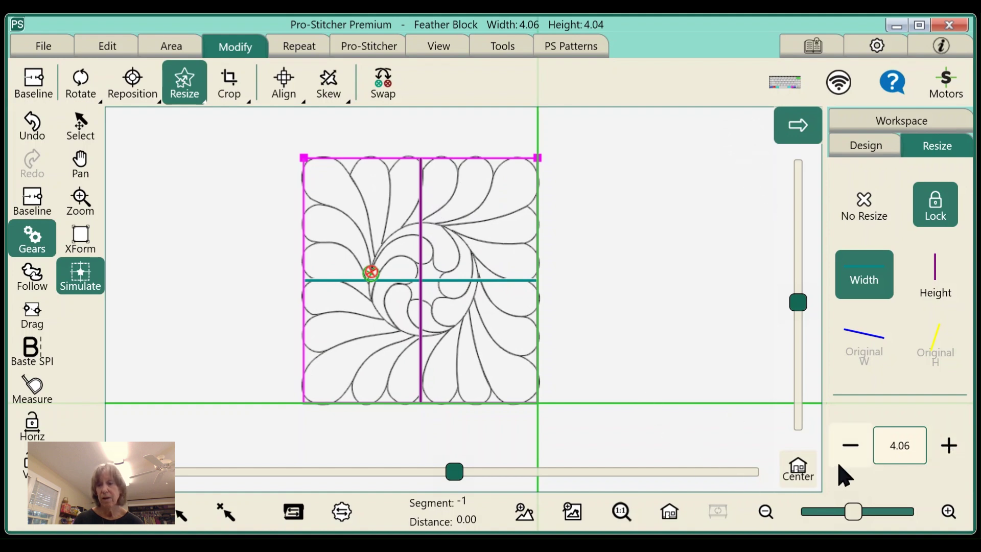
left_click(844, 442)
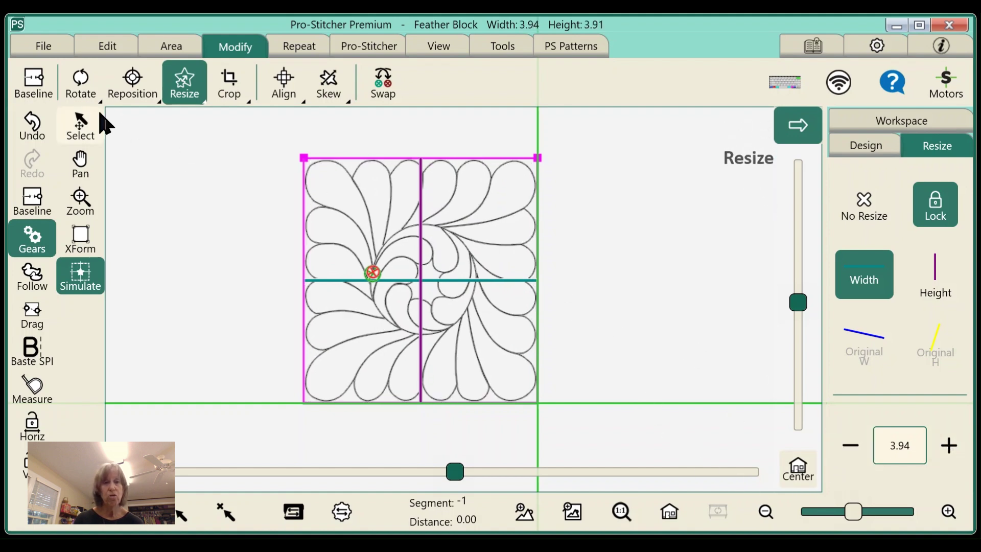
Step: Rotate Feather Block counter-clockwise in 0.10° custom increments to about -4.60°, and rotate it back clockwise to 0.00
left_click(84, 90)
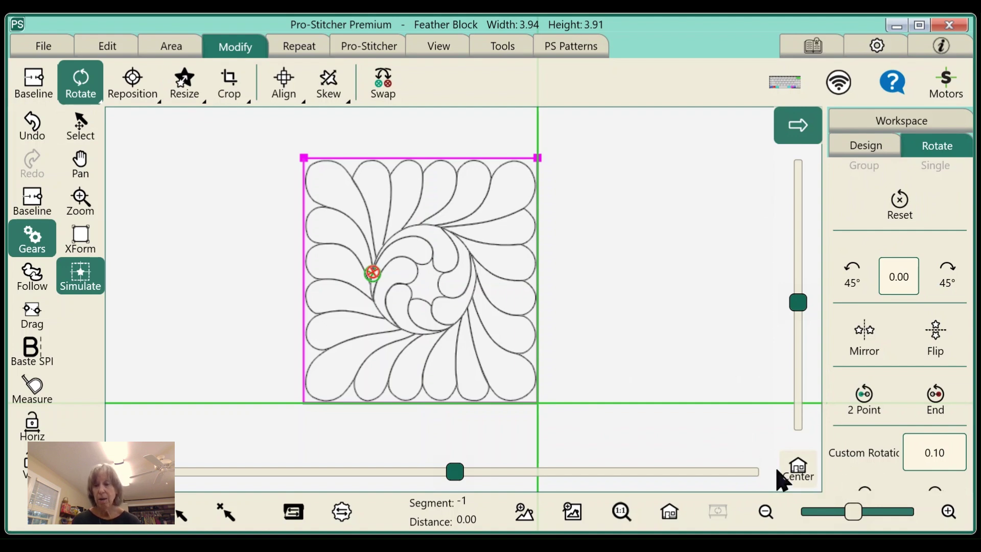
left_click_drag(867, 488, 867, 488)
left_click(867, 488)
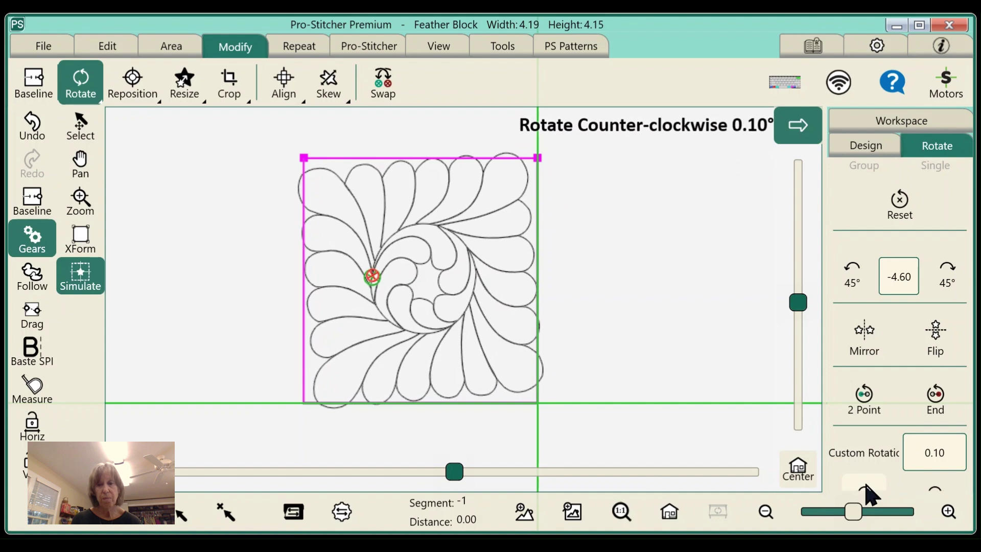
left_click(866, 488)
left_click(867, 487)
left_click_drag(933, 492, 928, 492)
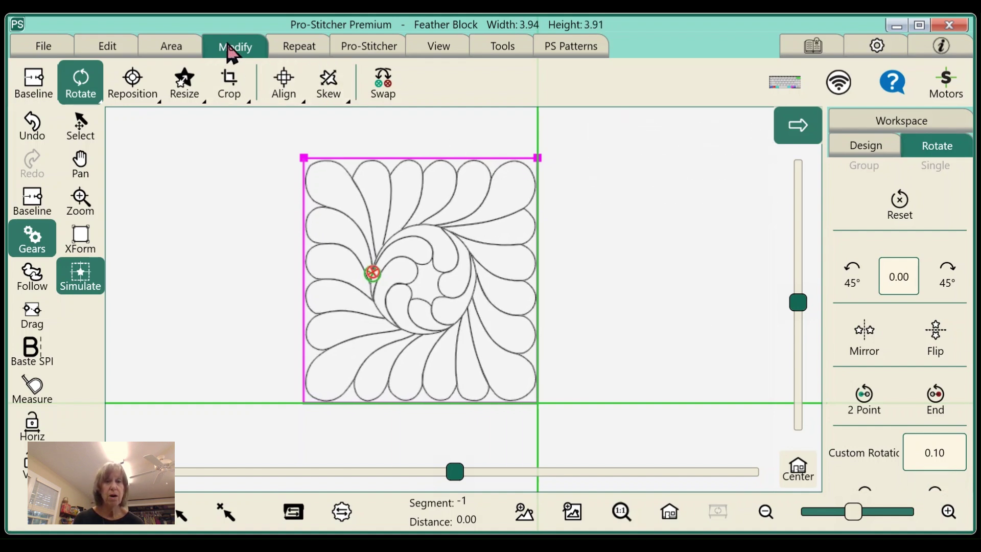
Step: Nudge Feather Block in 0.01 increments left by 0.14, right by 0.17, diagonally up-right and back down-left
left_click(137, 91)
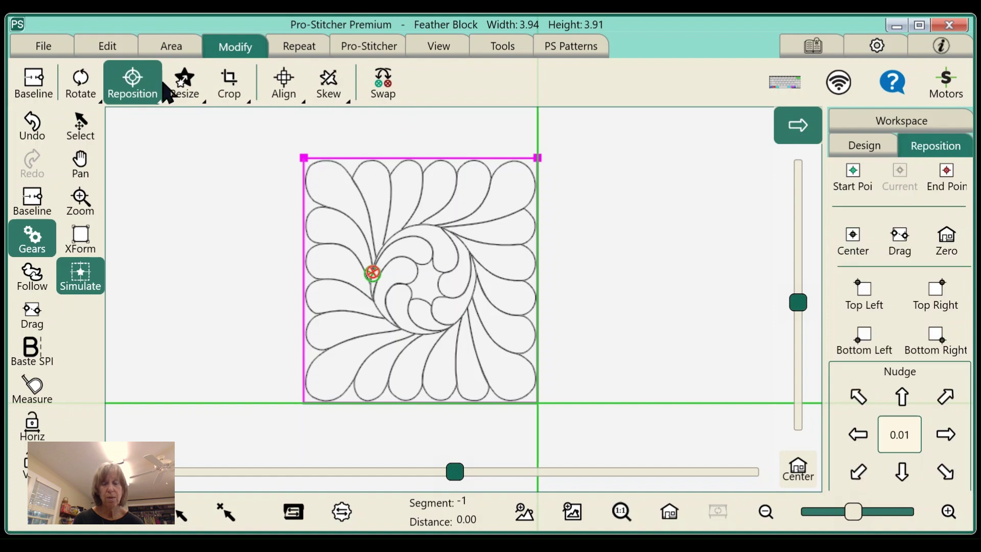
left_click(858, 442)
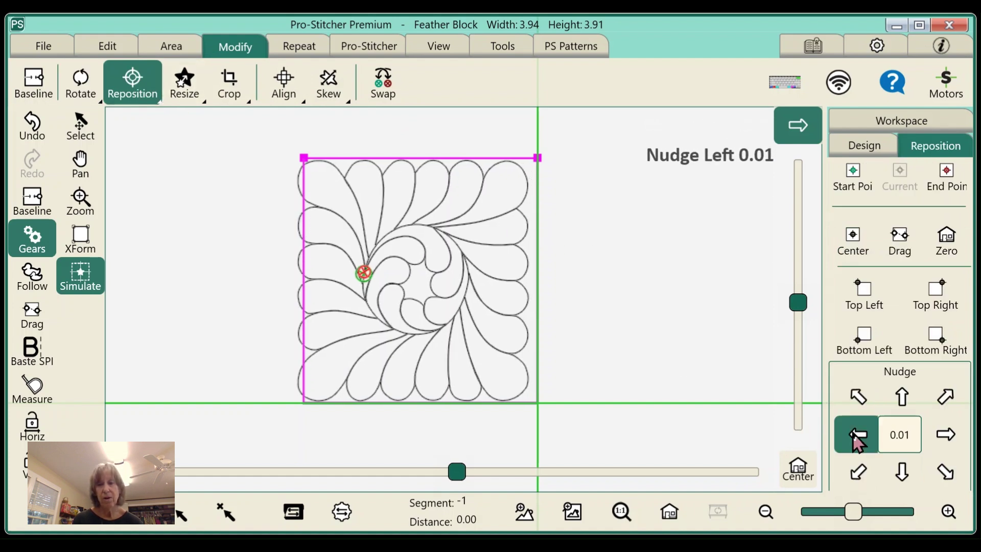
left_click(944, 440)
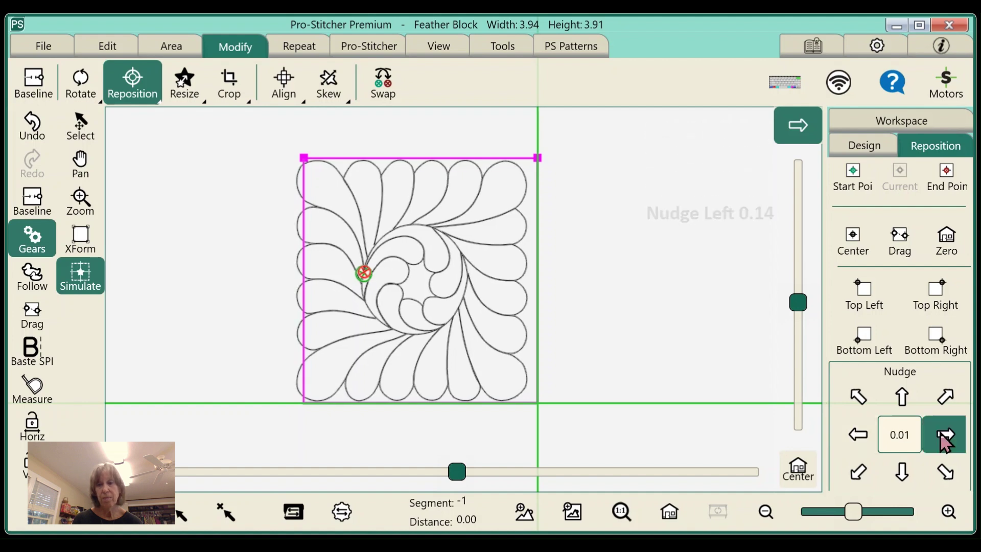
left_click(945, 402)
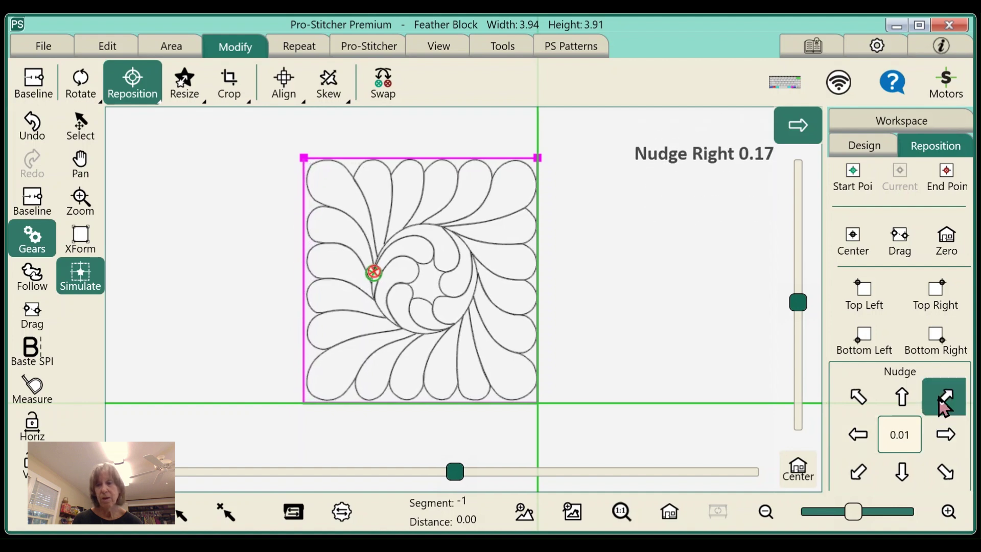
left_click(870, 472)
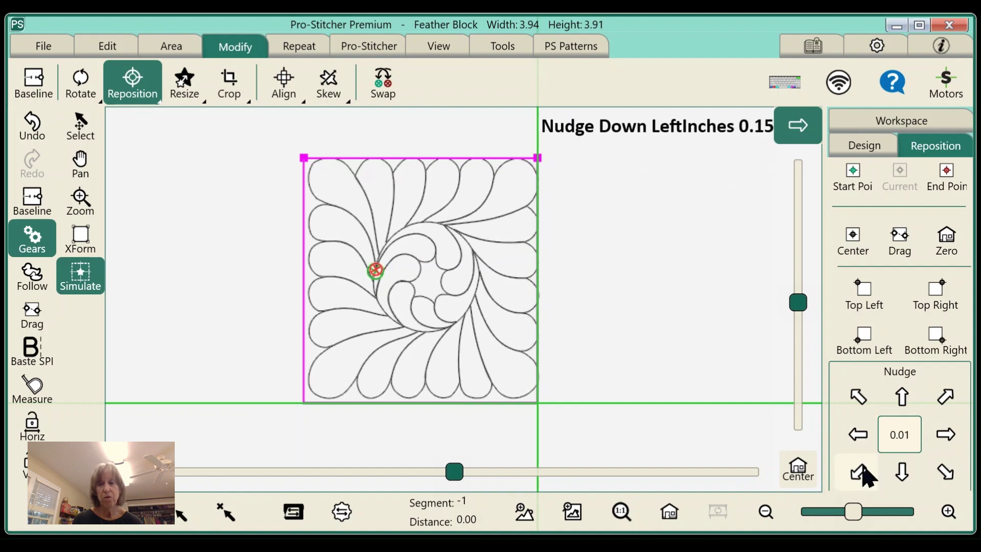
left_click(869, 474)
left_click(867, 473)
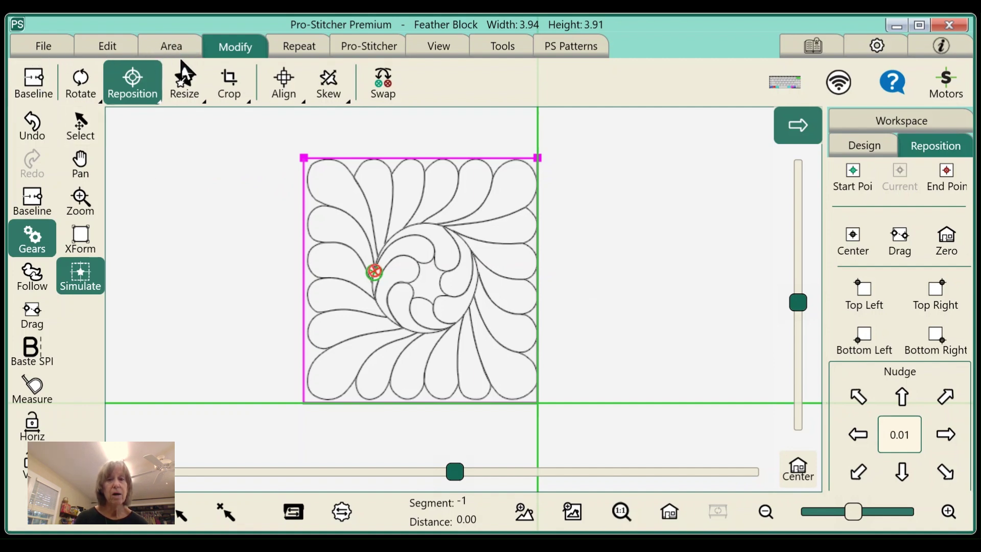
Step: Close the selected Feather Block, keeping the square and the area, and open the recent Feather Block design afresh
left_click(36, 48)
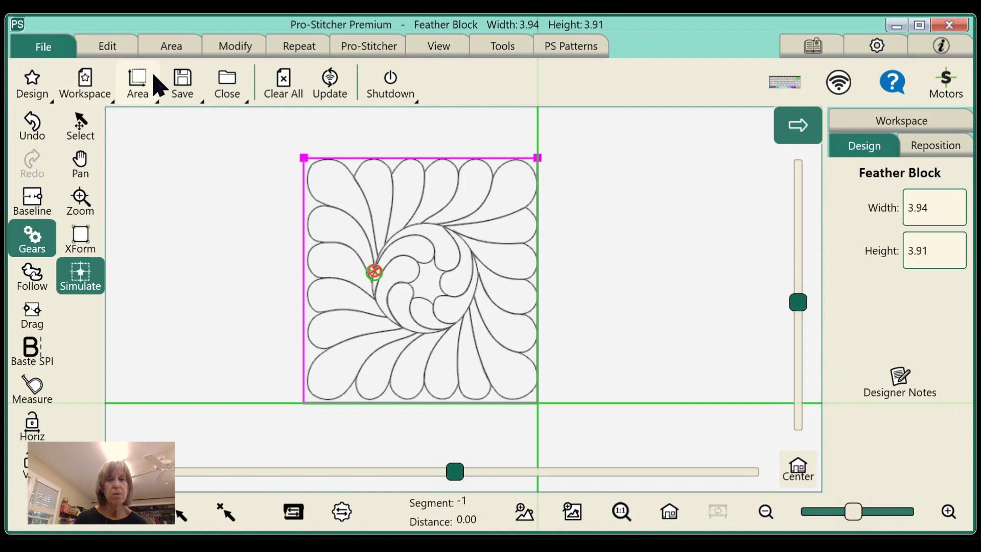
left_click(228, 92)
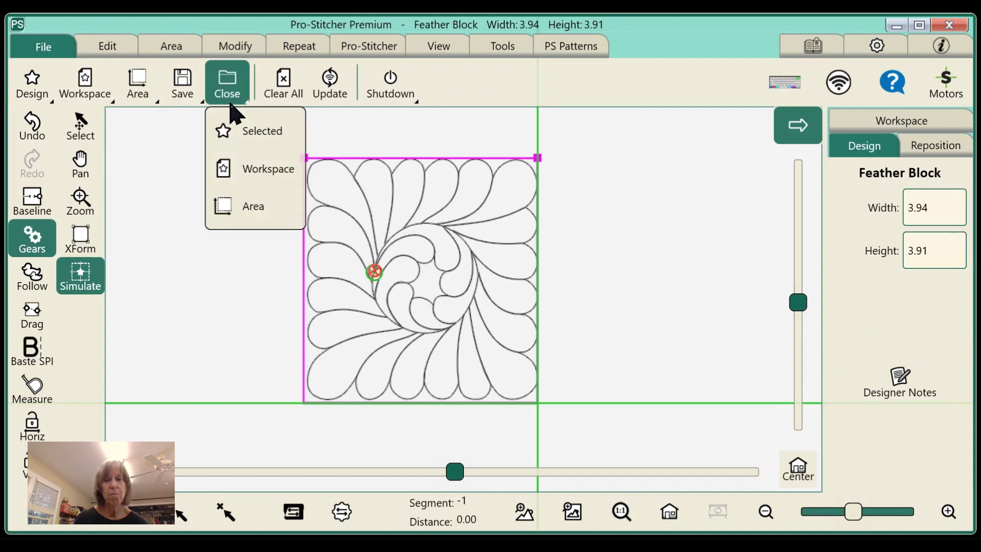
left_click(245, 134)
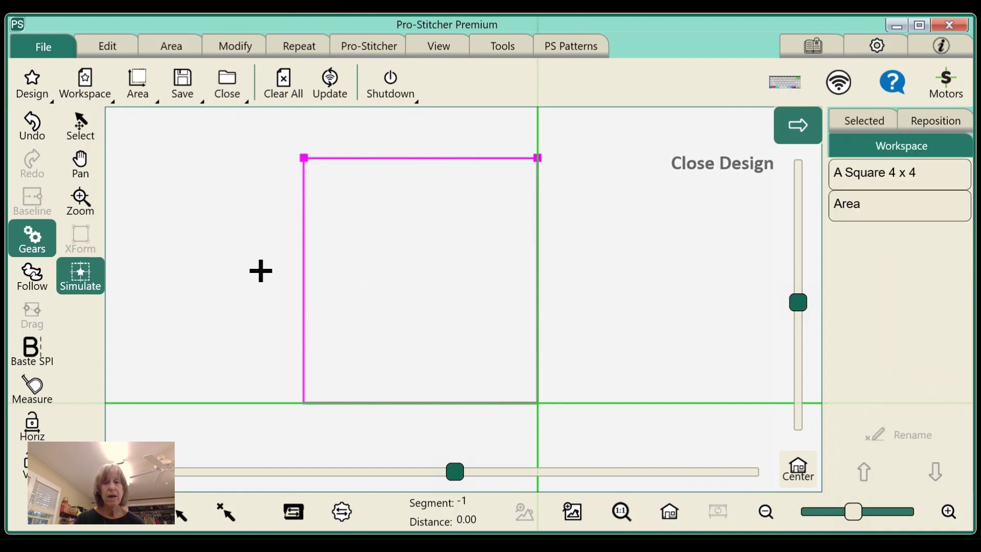
left_click(28, 91)
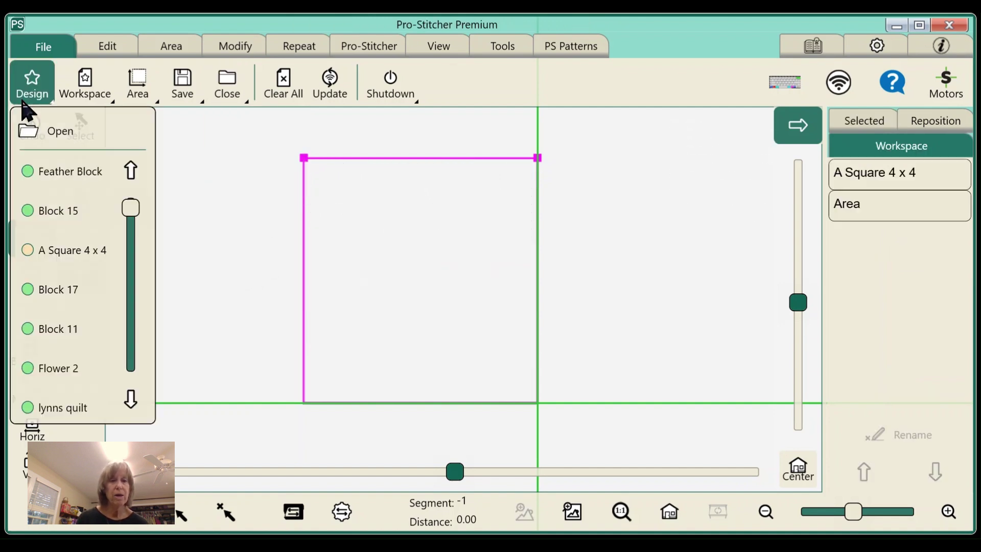
left_click(60, 176)
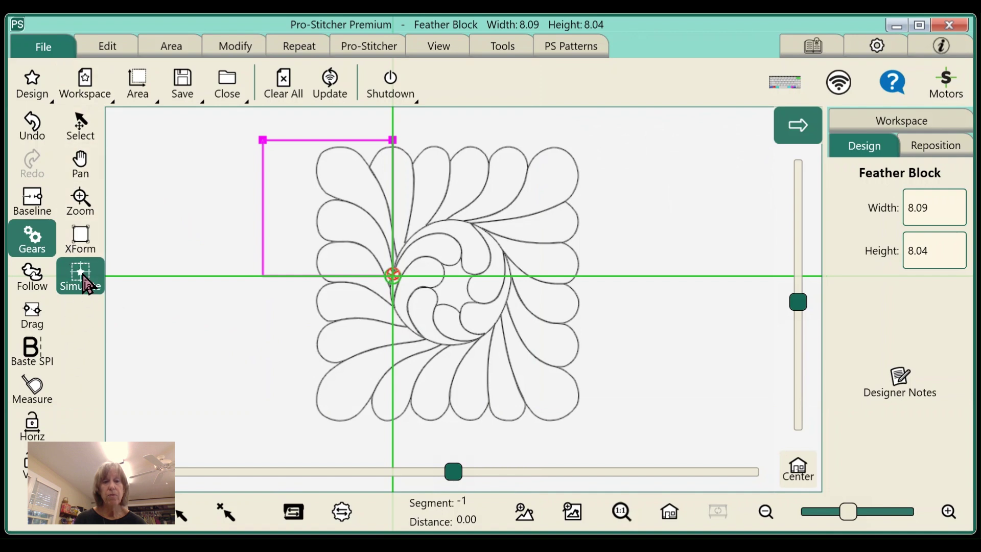
Step: Use the XForm handles to turn Feather Block slightly and move it freehand over the marked 2 Corner area
left_click(85, 242)
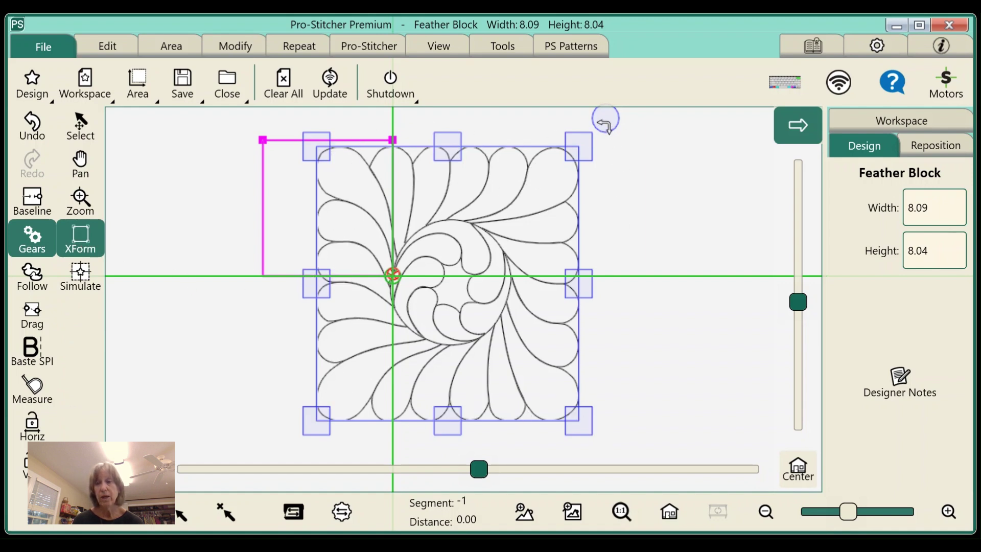
mouse_move(605, 119)
left_mouse_down()
mouse_move(620, 101)
mouse_move(639, 213)
mouse_move(632, 178)
mouse_move(600, 134)
left_mouse_up()
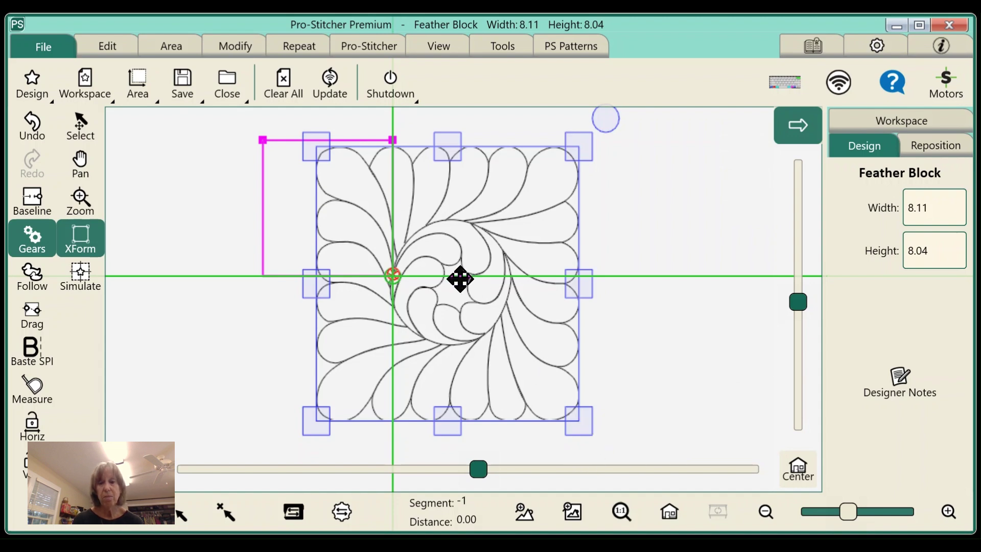
mouse_move(460, 279)
left_mouse_down()
mouse_move(383, 250)
mouse_move(350, 215)
left_mouse_up()
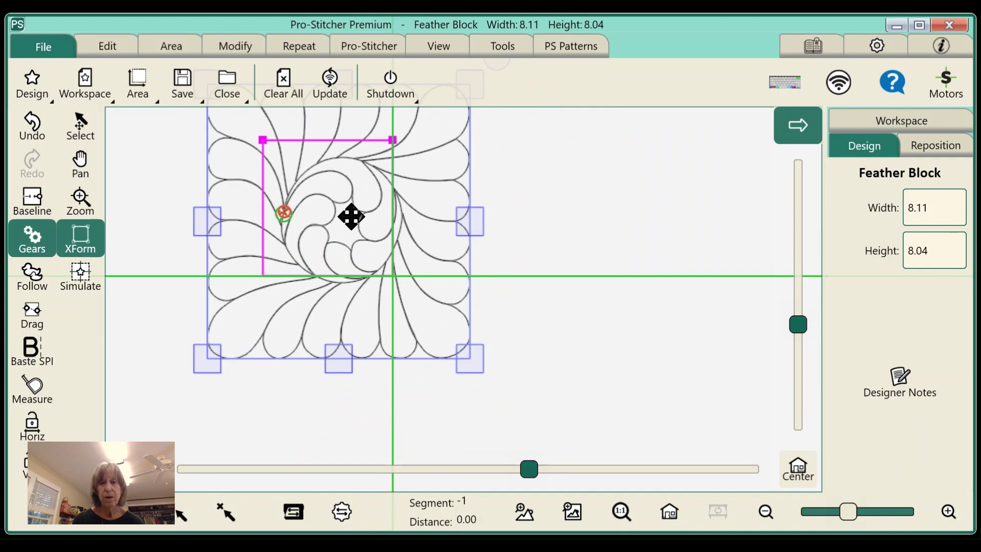
left_click(570, 512)
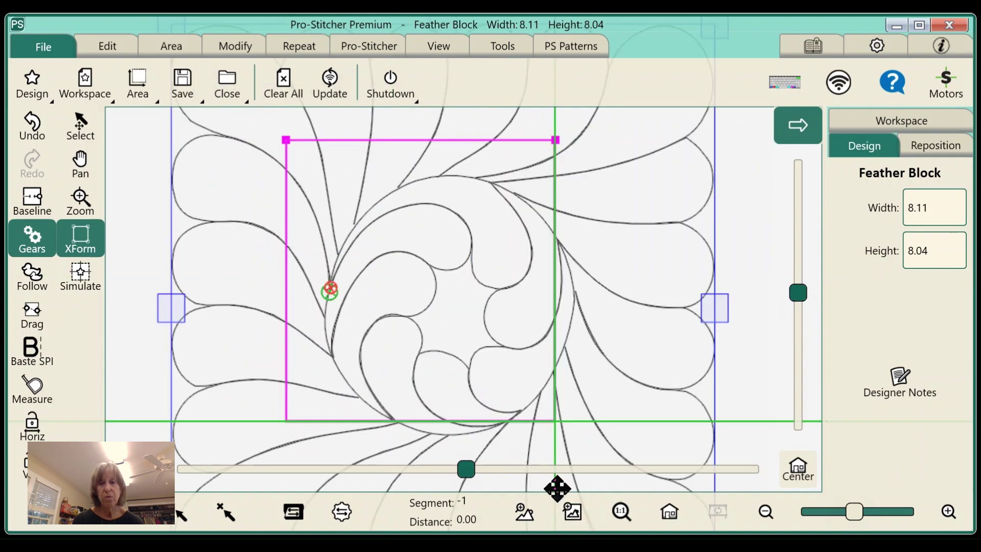
left_click(668, 515)
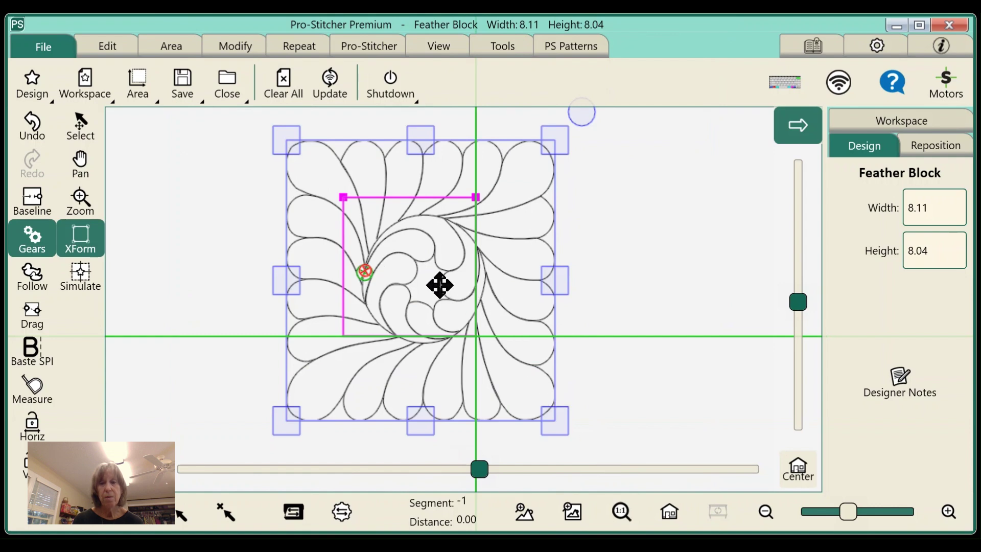
left_click_drag(432, 282, 423, 271)
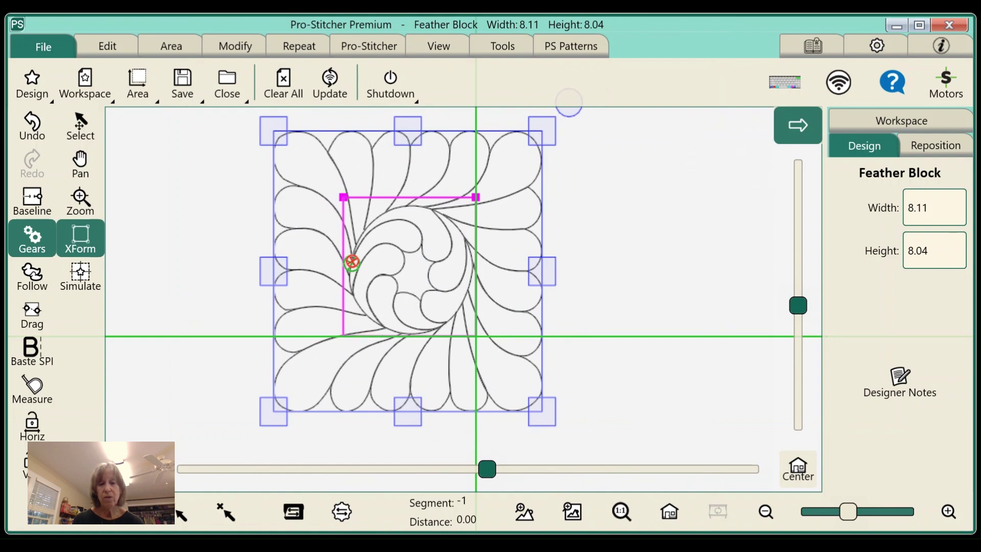
Step: Unlock Feather Block's proportions and shrink it with the XForm corner handles to about 4.64 wide by 5.08 high
left_click(176, 48)
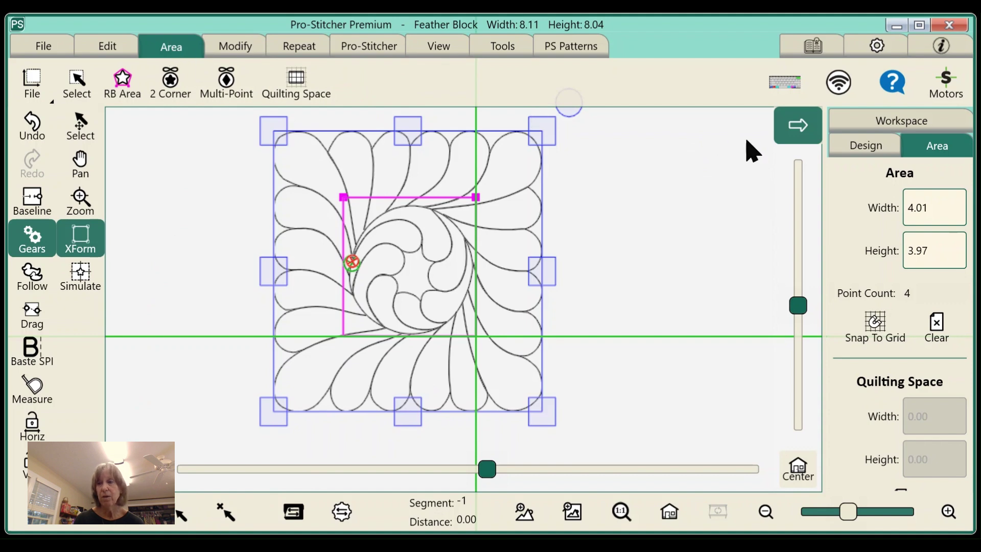
left_click(243, 52)
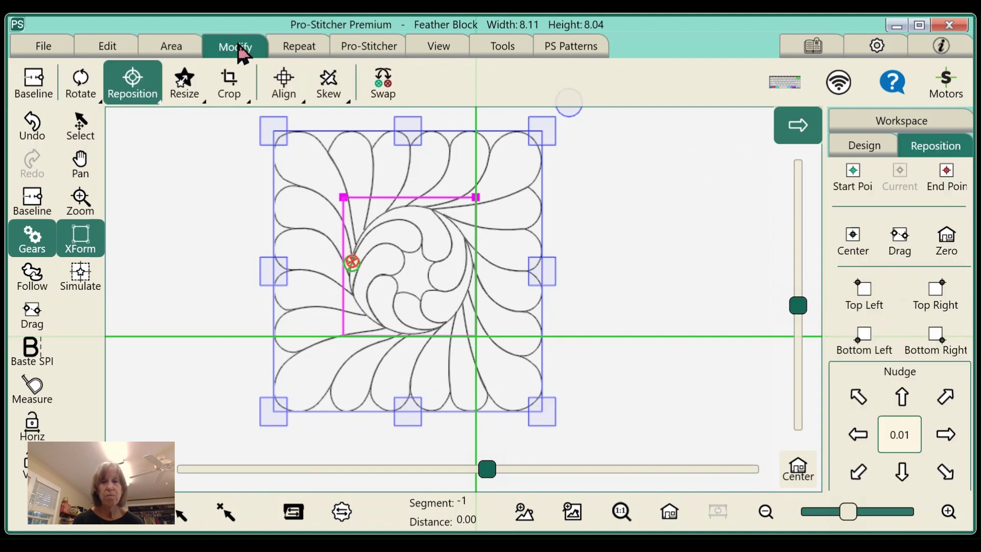
left_click(185, 85)
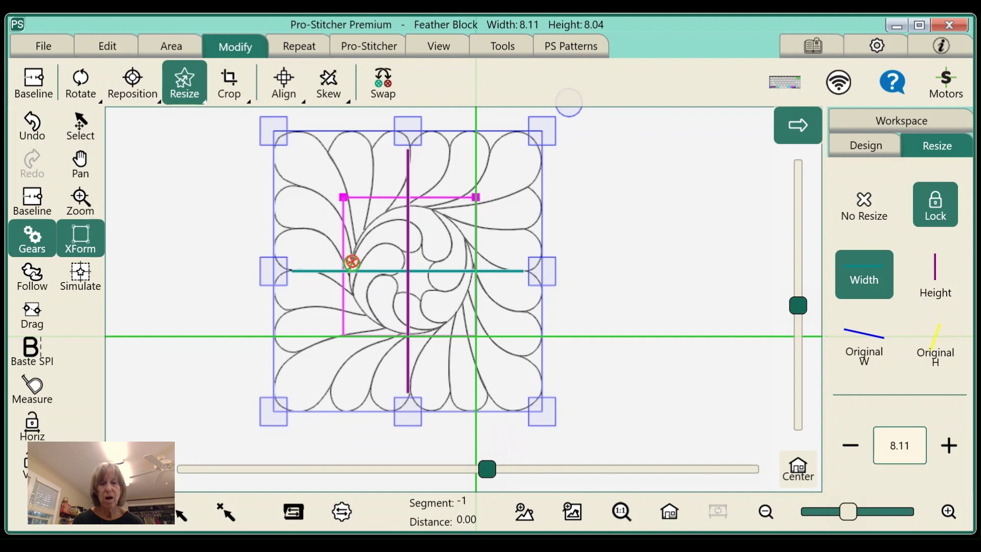
left_click_drag(539, 410, 505, 379)
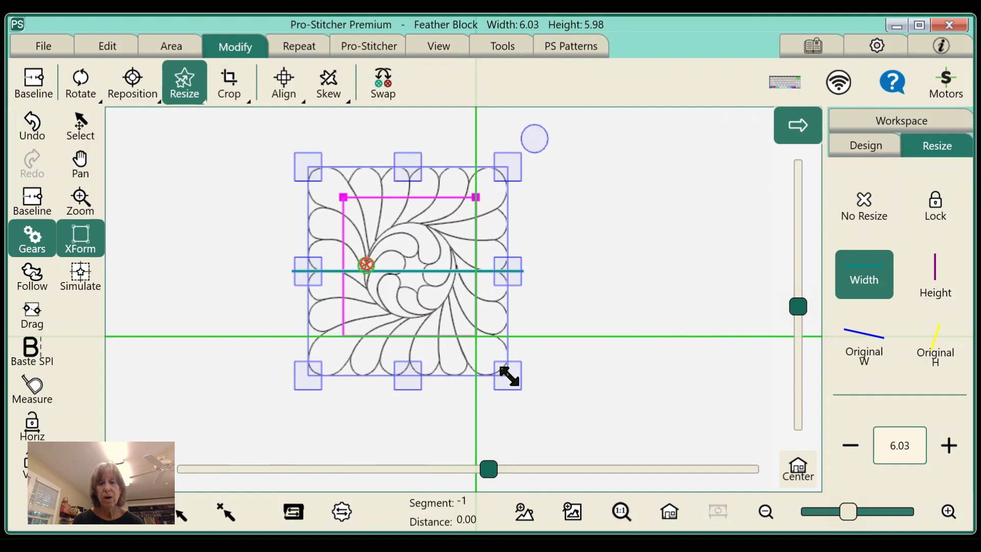
left_click_drag(508, 377, 480, 364)
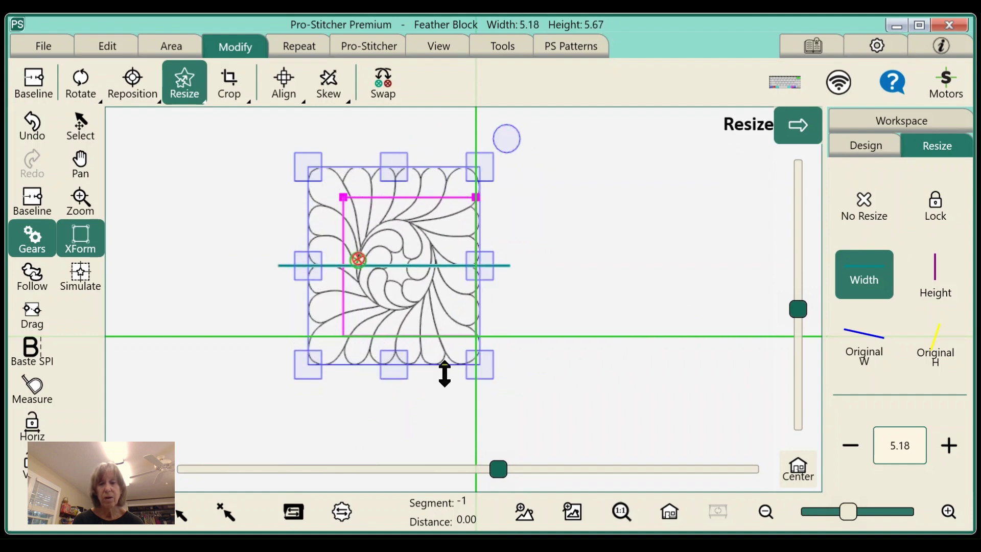
mouse_move(389, 370)
left_mouse_down()
mouse_move(394, 288)
mouse_move(403, 366)
left_mouse_up()
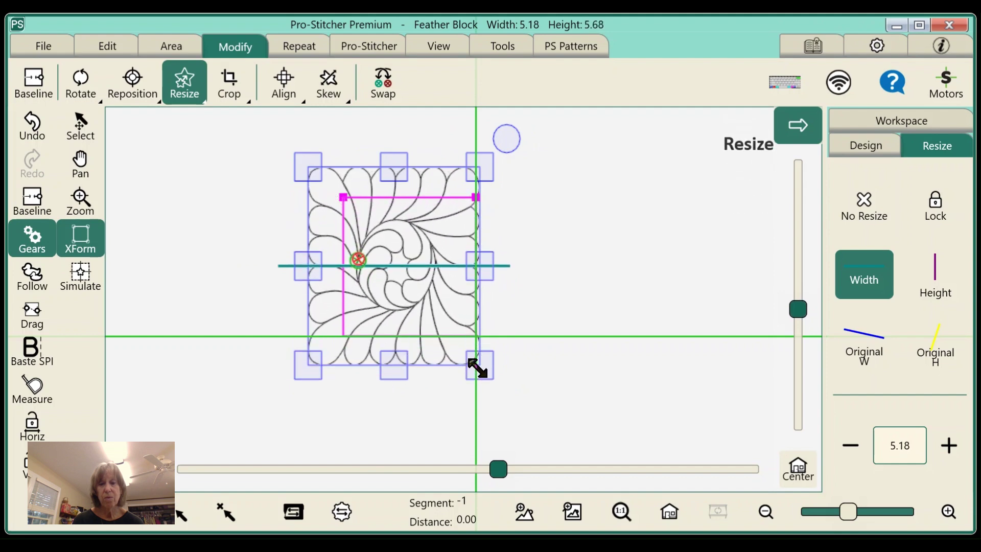
left_click_drag(478, 363, 462, 352)
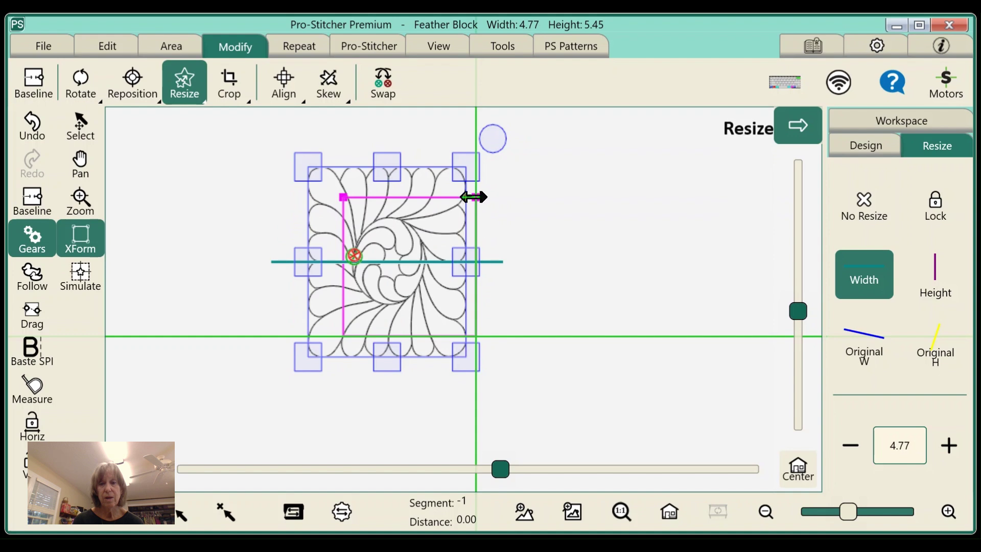
left_click_drag(466, 168, 461, 179)
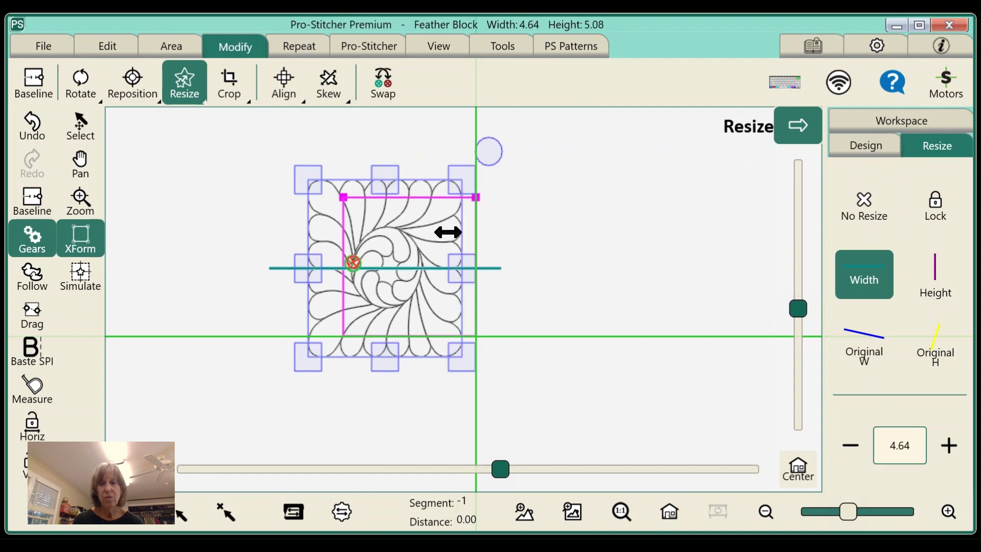
Step: Move Feather Block against the area's right edge and pull its other sides in to about 4.06 by 4.03, filling the area
left_click_drag(411, 258, 430, 263)
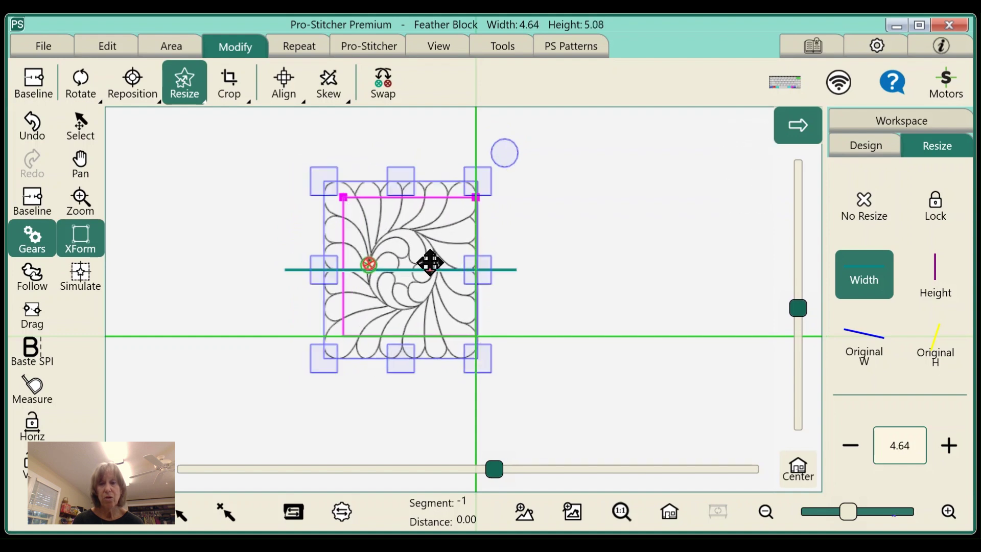
left_click_drag(412, 361, 413, 336)
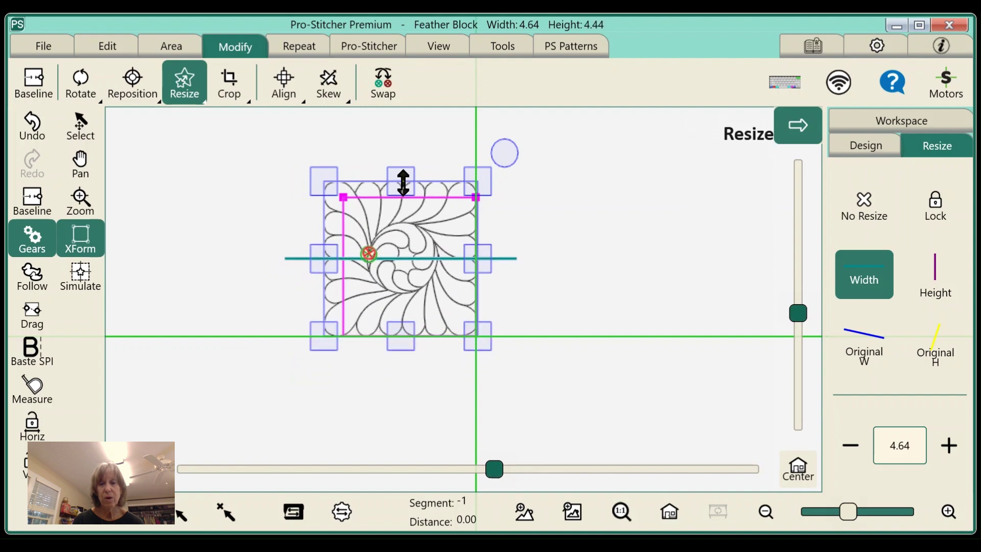
left_click(94, 278)
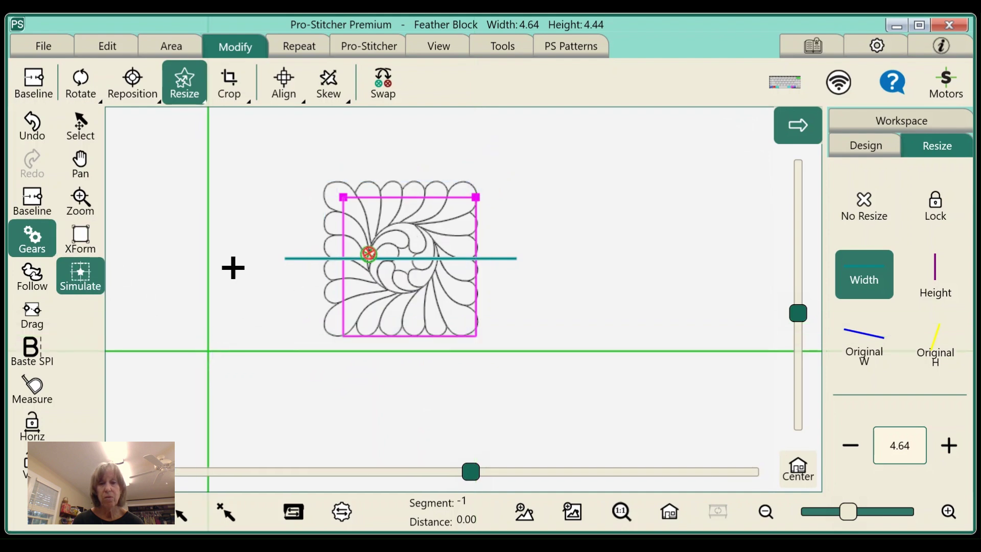
left_click(82, 241)
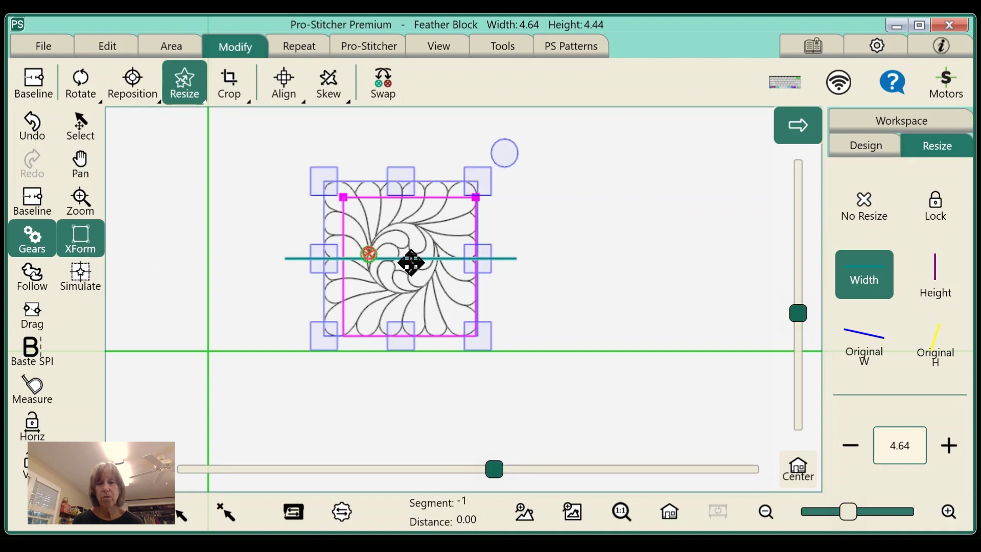
left_click_drag(405, 178, 409, 195)
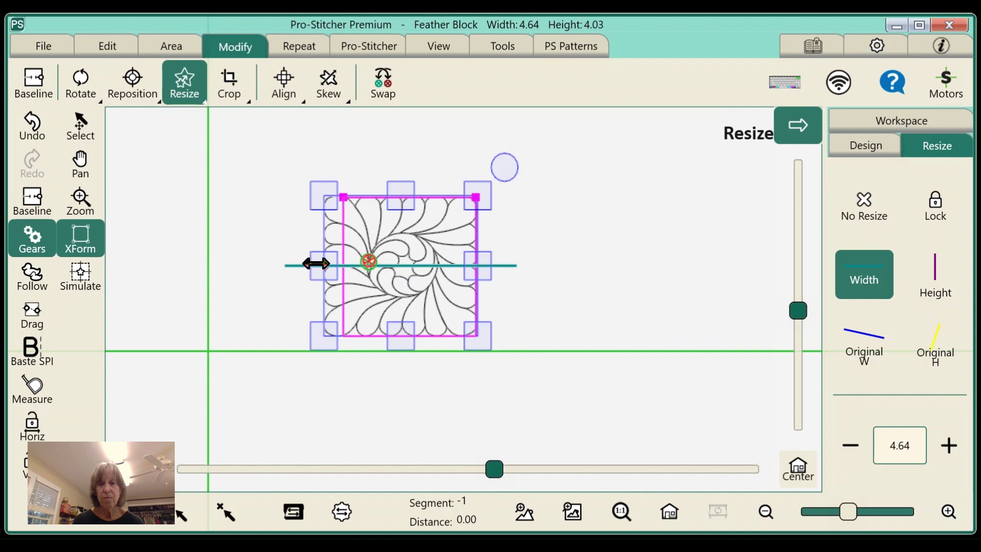
left_click_drag(315, 263, 344, 265)
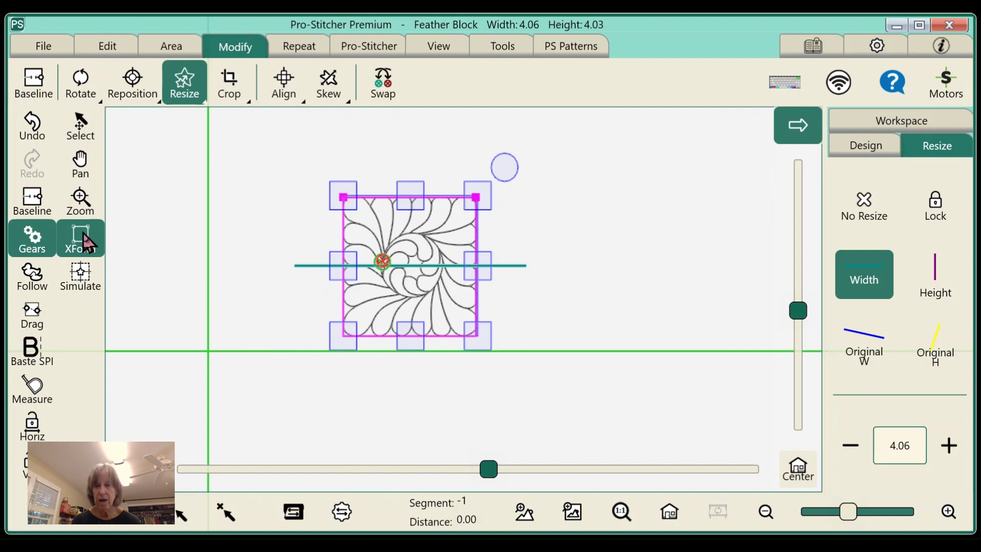
left_click(80, 128)
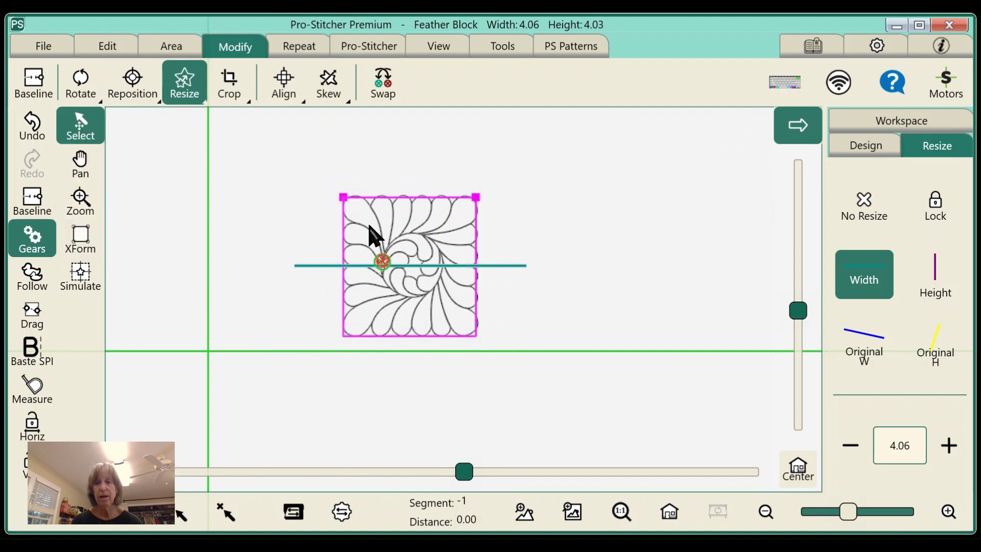
left_click(669, 511)
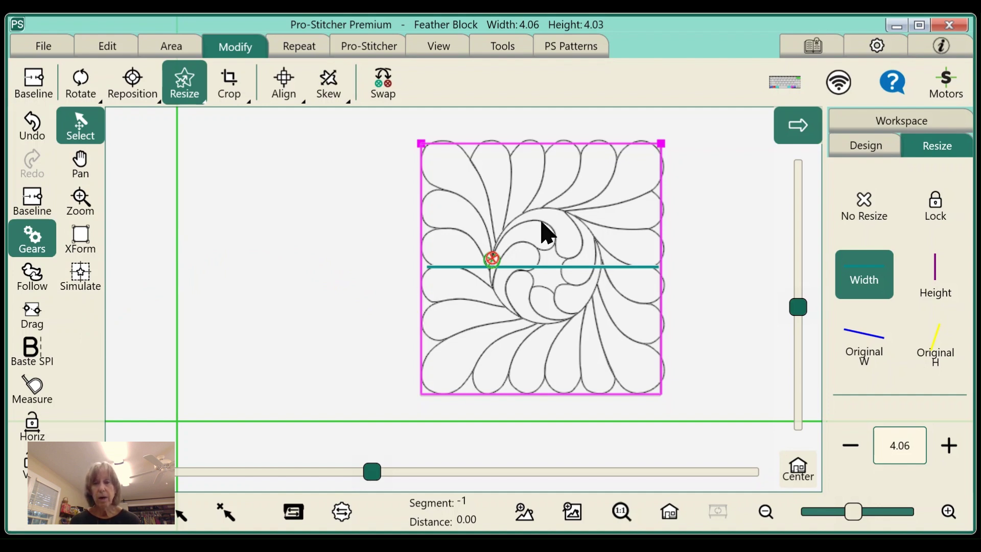
Step: Close the selected Feather Block design and clear the marked 2 Corner area
left_click(38, 44)
left_click(228, 84)
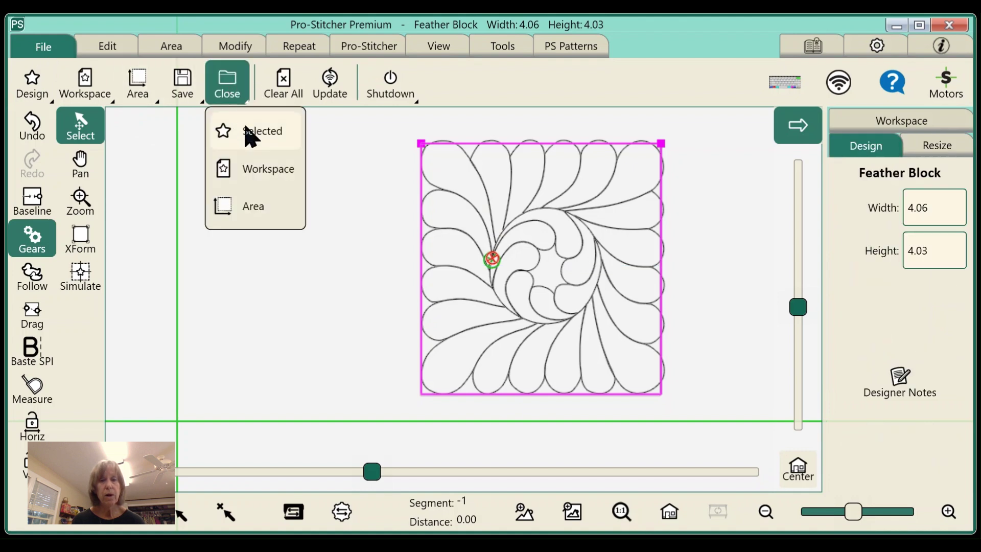
left_click(232, 123)
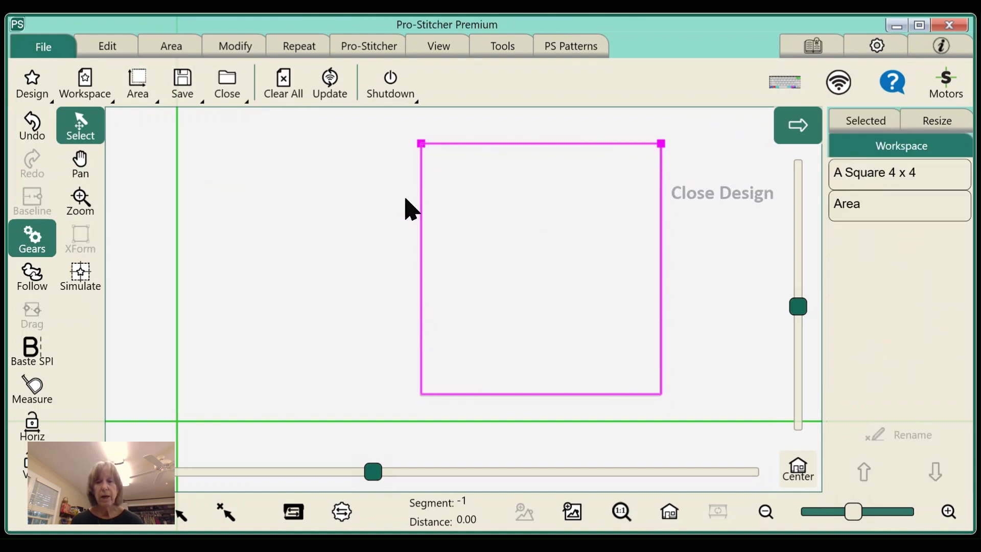
left_click(155, 47)
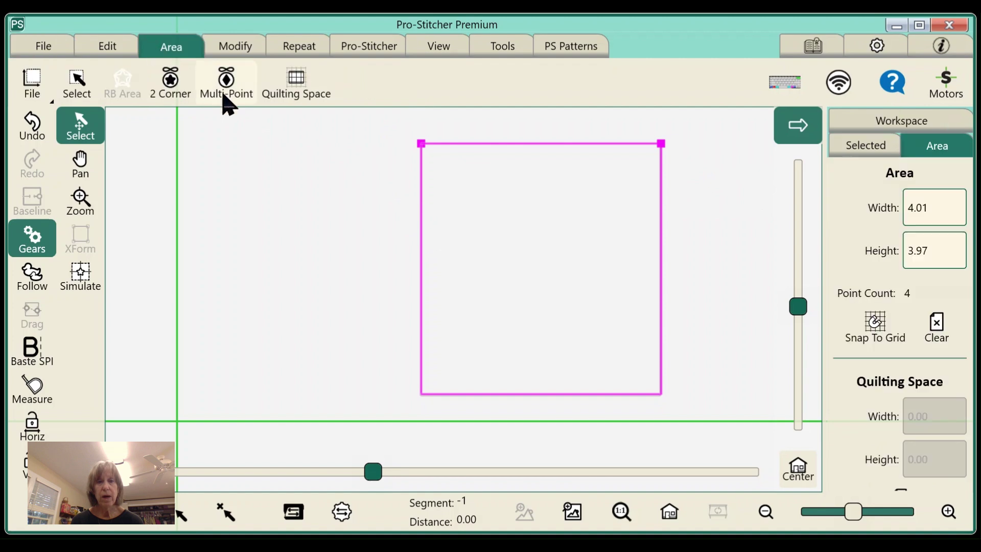
left_click(937, 325)
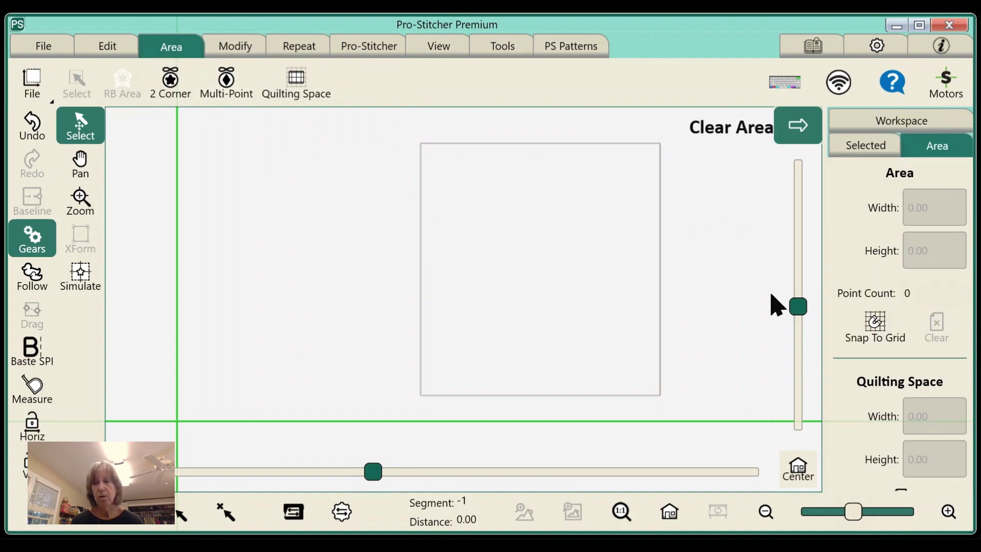
Step: Select A Square 4 x 4 in the workspace and move the simulated machine position to its upper-left corner
left_click(865, 146)
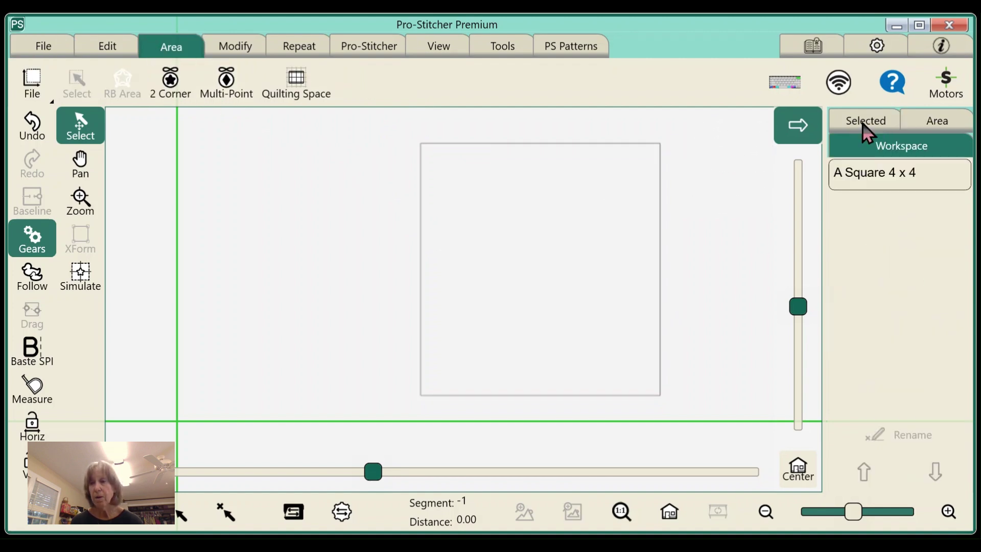
left_click(888, 189)
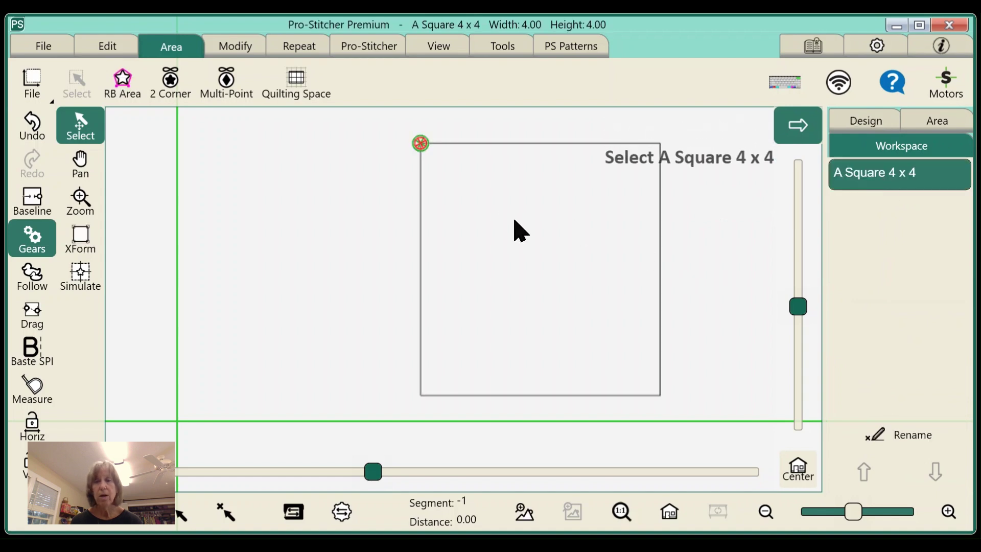
left_click(91, 292)
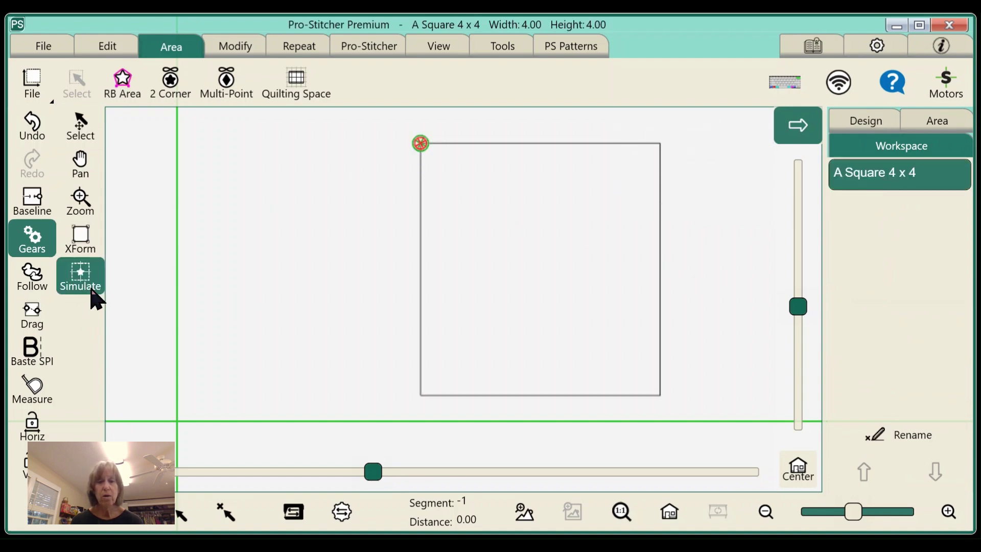
left_click_drag(169, 423, 420, 143)
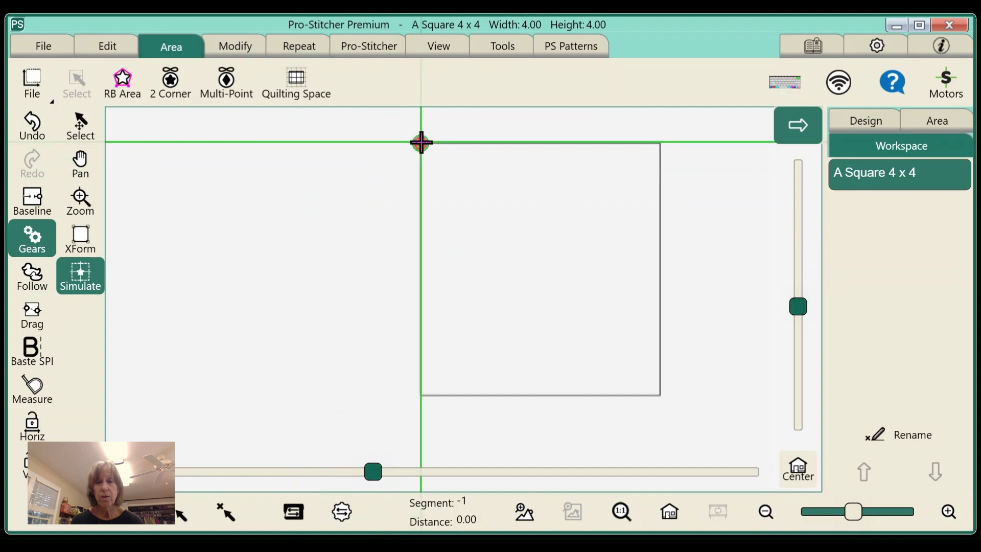
left_click(225, 81)
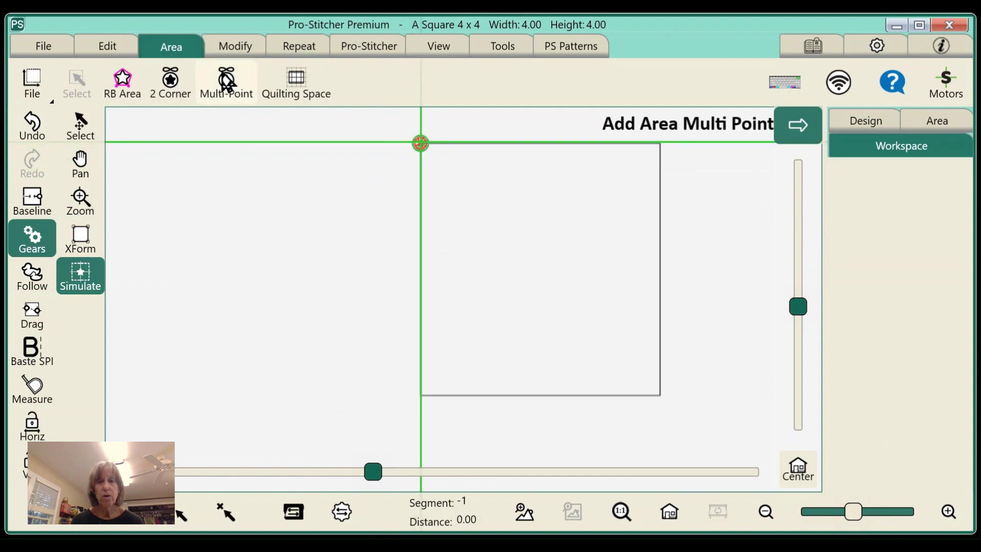
left_click(421, 145)
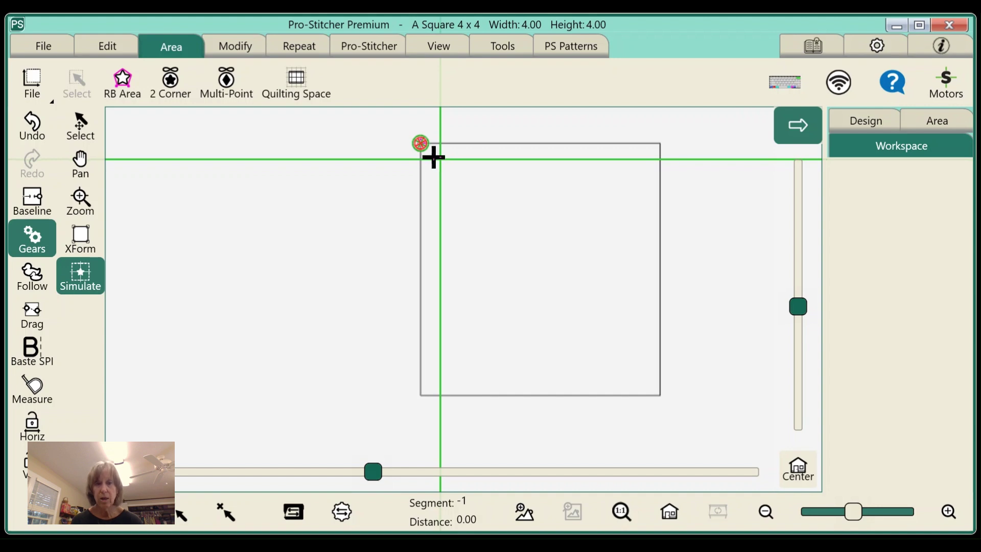
left_click(248, 100)
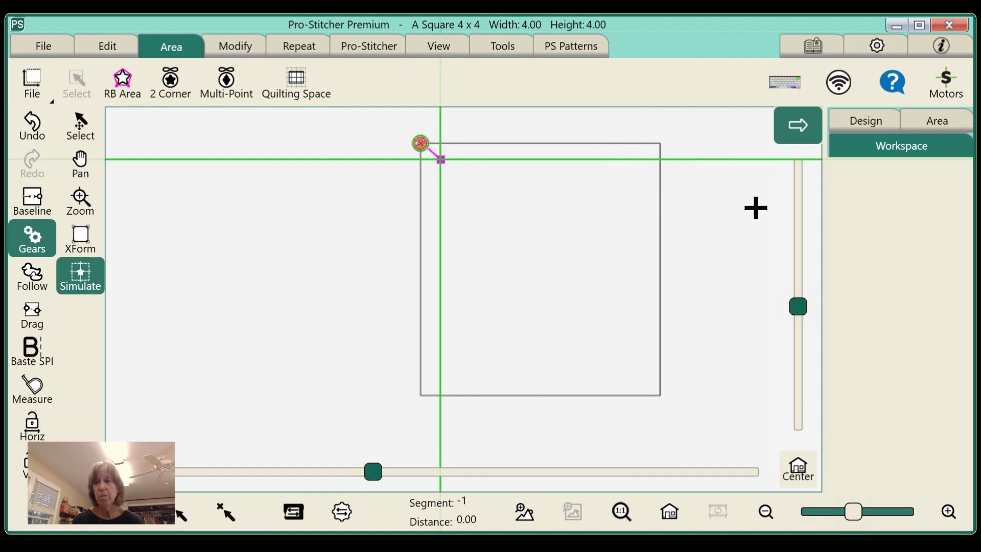
left_click(955, 122)
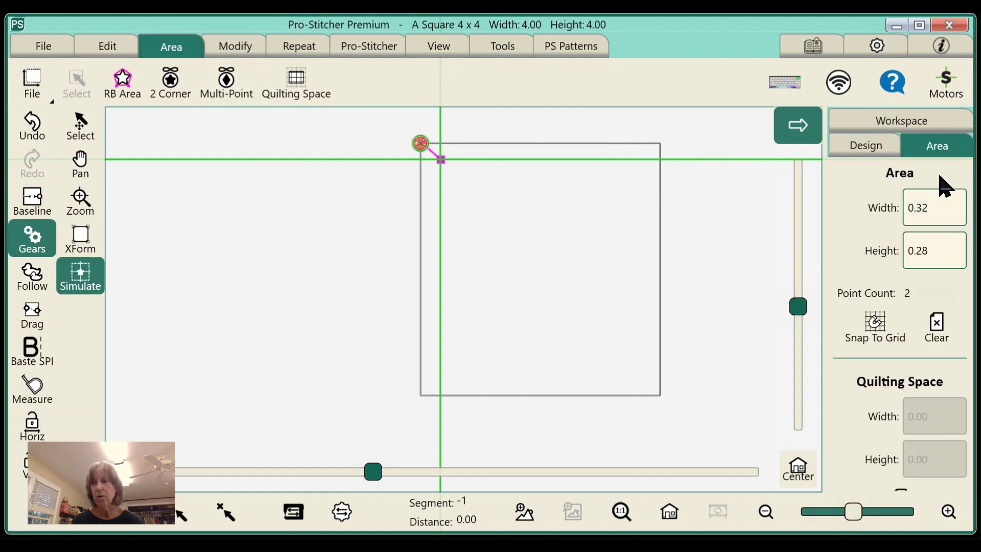
left_click(936, 330)
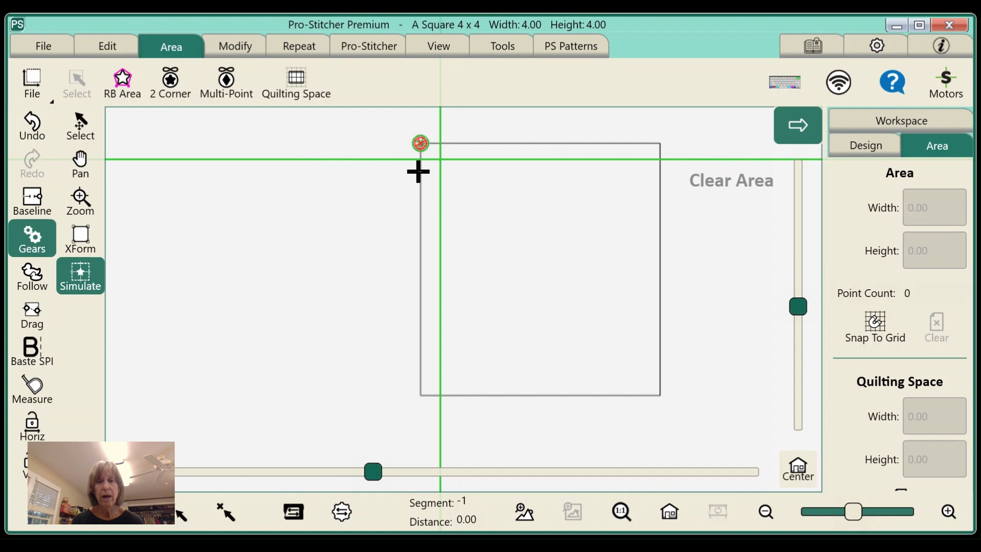
Step: Mark a four-point Multi-Point area just inside the square's corners, clockwise from the upper left, about 3.71 wide by 3.62 high
left_click(253, 105)
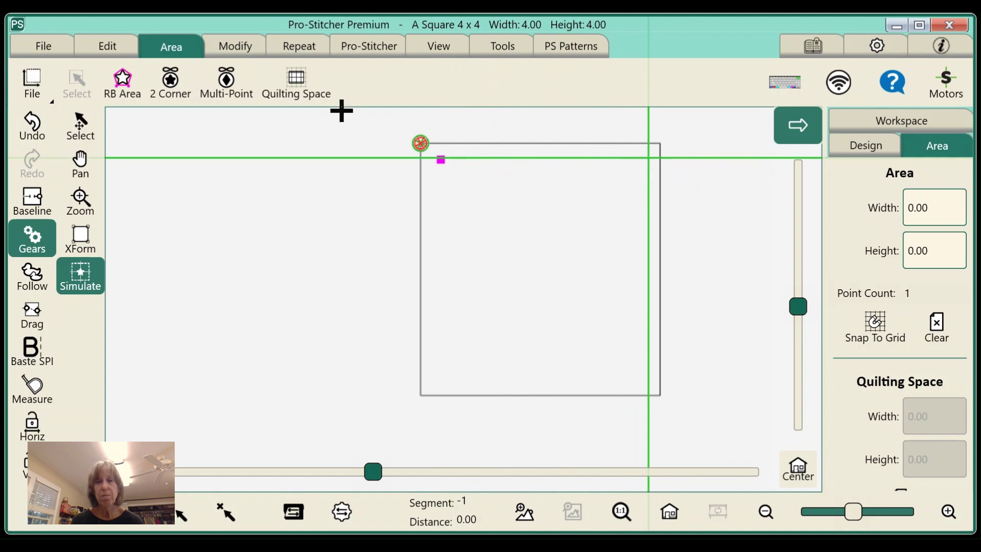
left_click(237, 97)
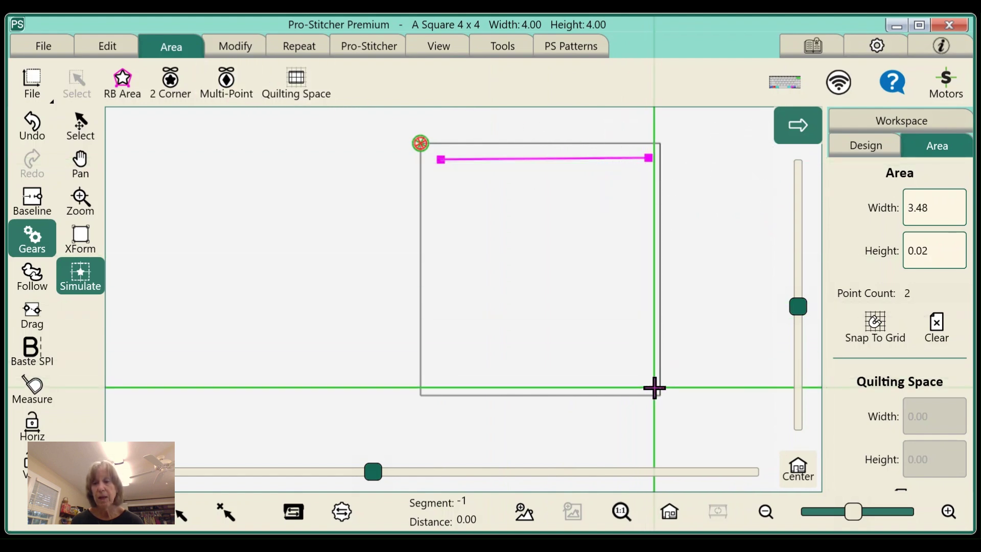
left_click(240, 94)
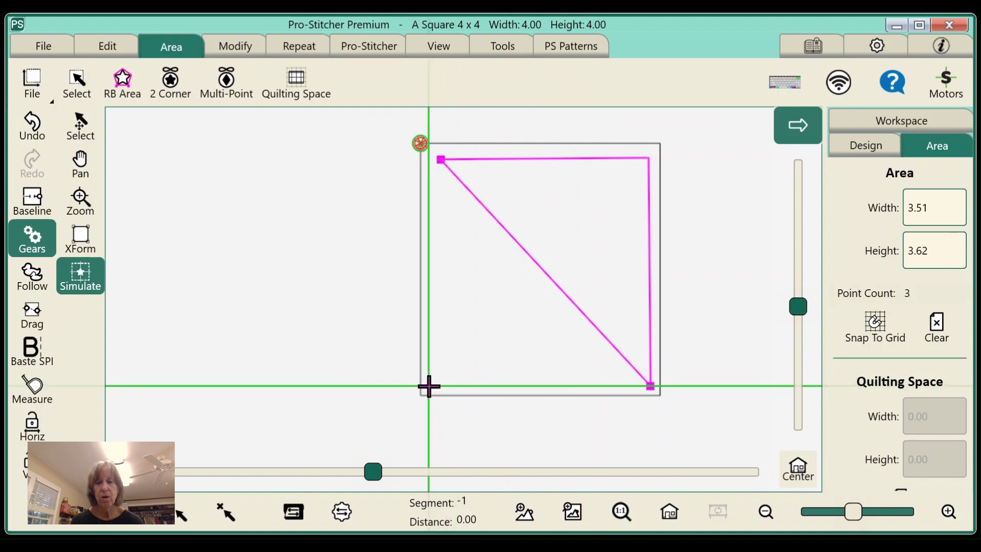
left_click(228, 96)
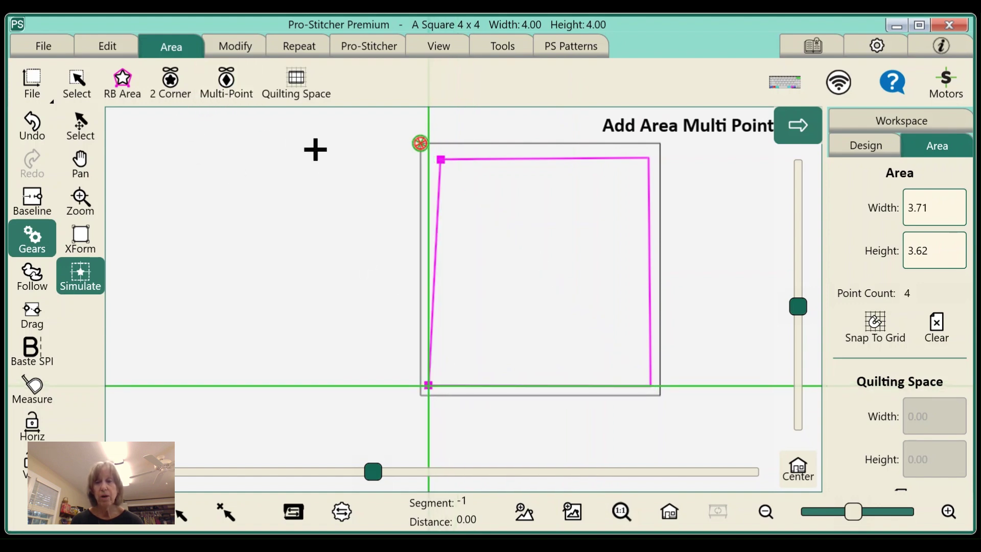